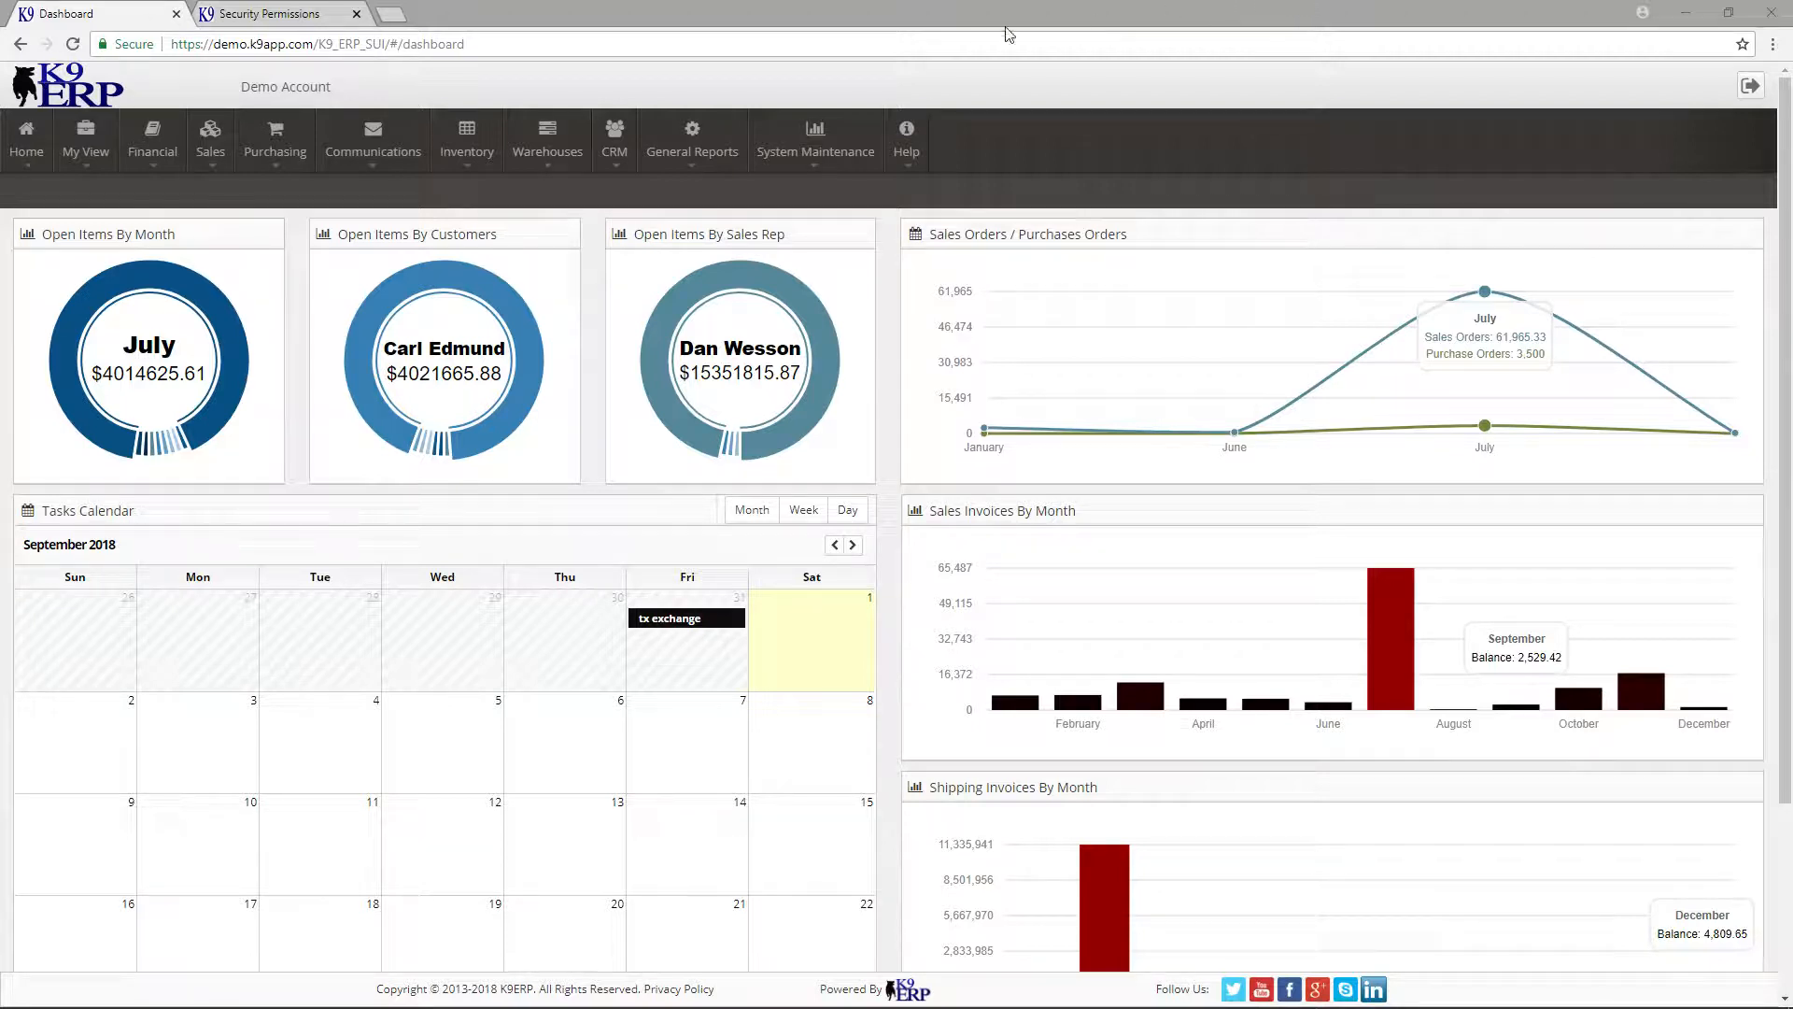
# - Open the User Groups maintenance page and expand the list of existing groups
pyautogui.click(854, 138)
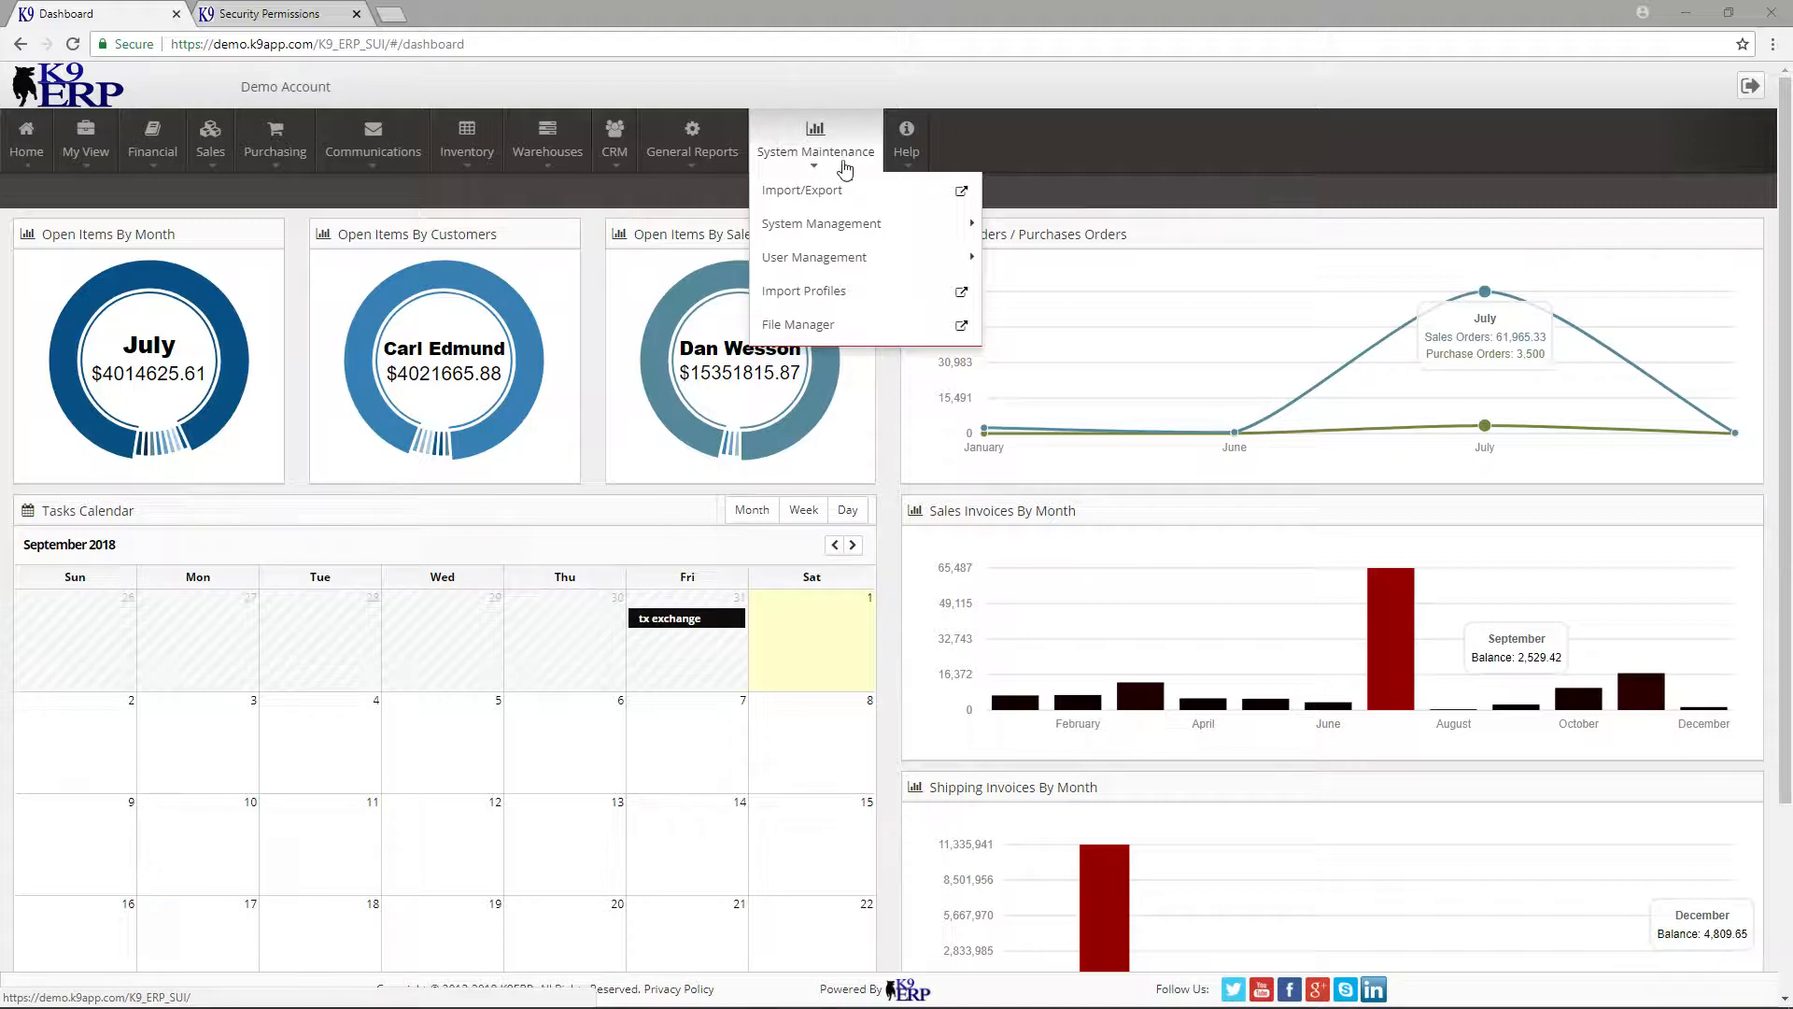
pyautogui.moveTo(831, 258)
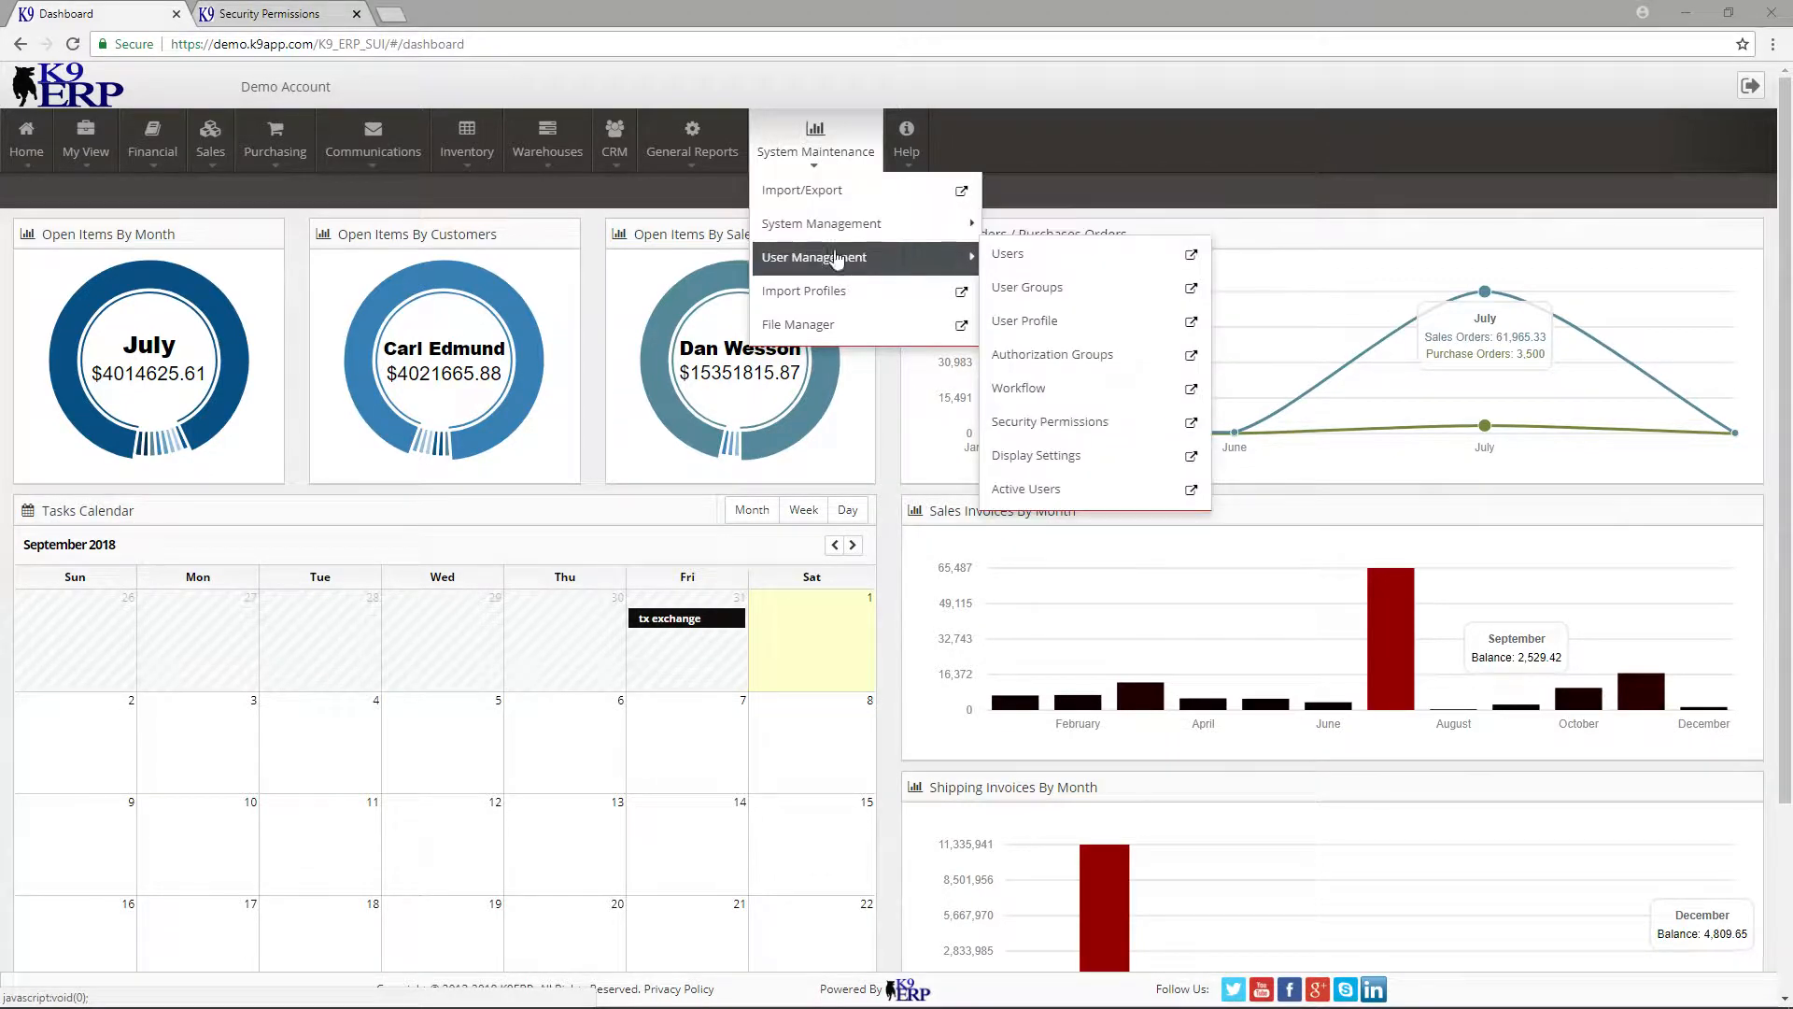
pyautogui.click(1082, 295)
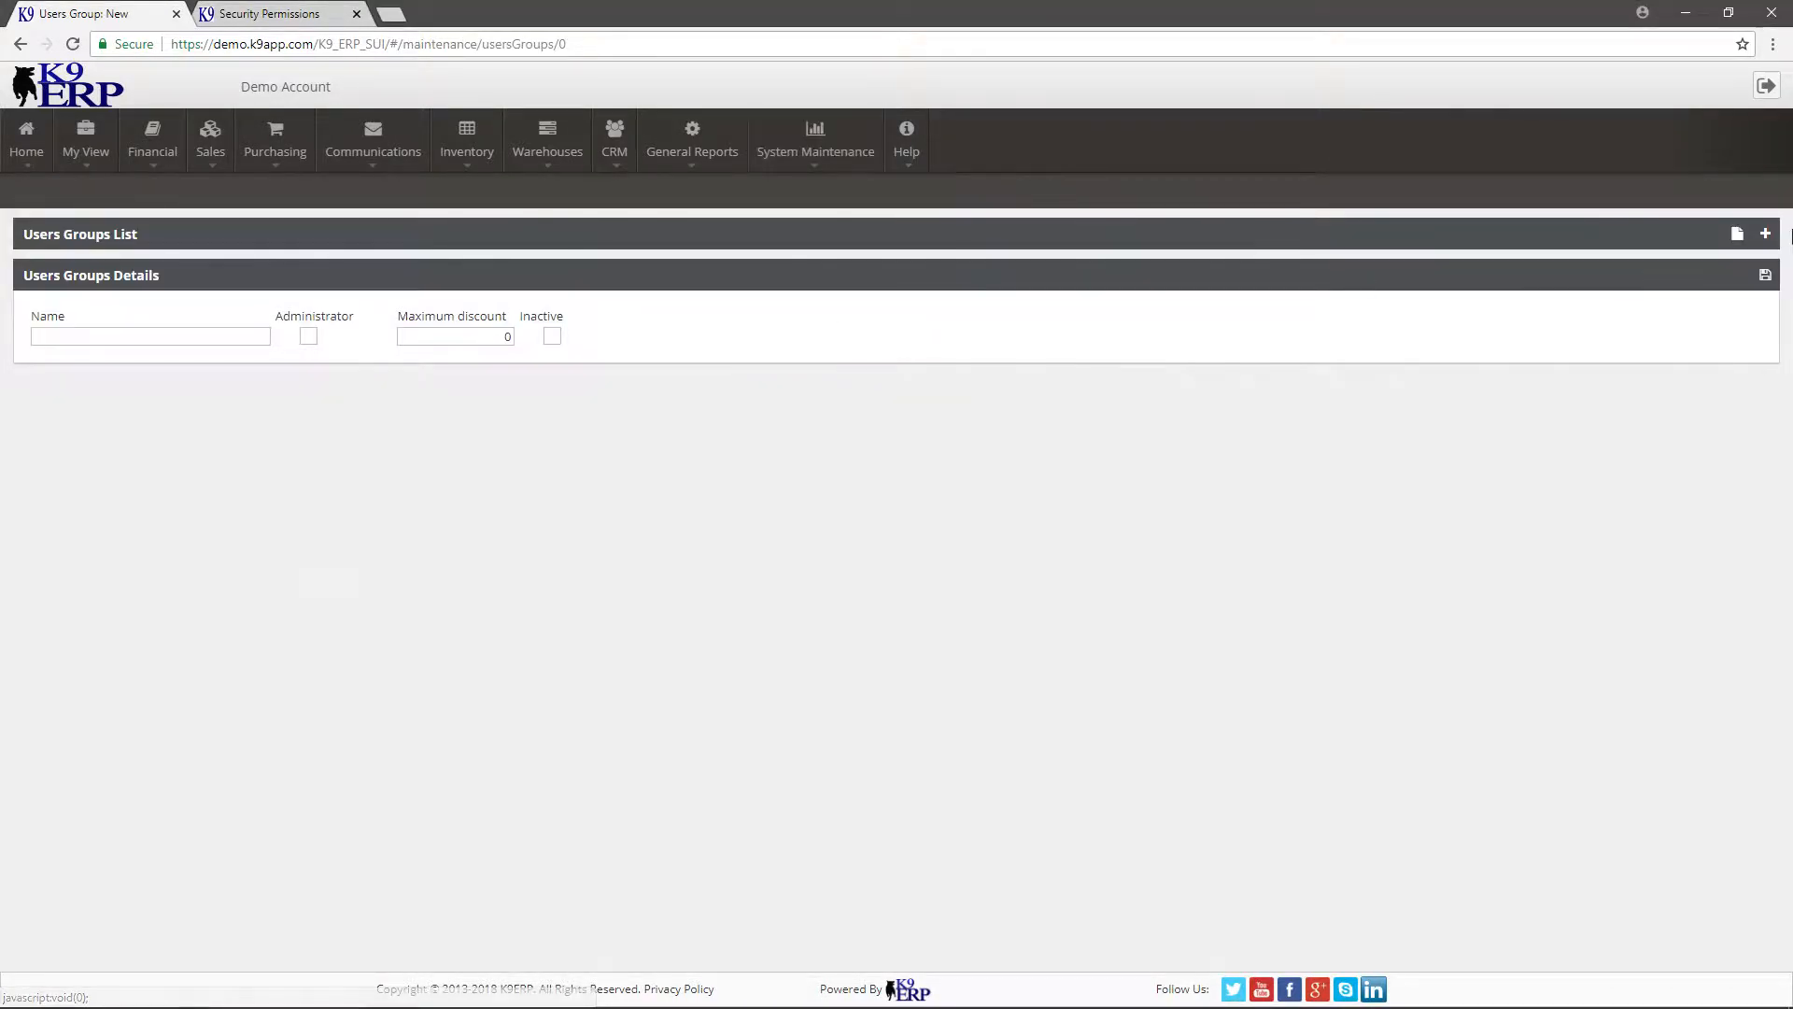
pyautogui.click(1767, 234)
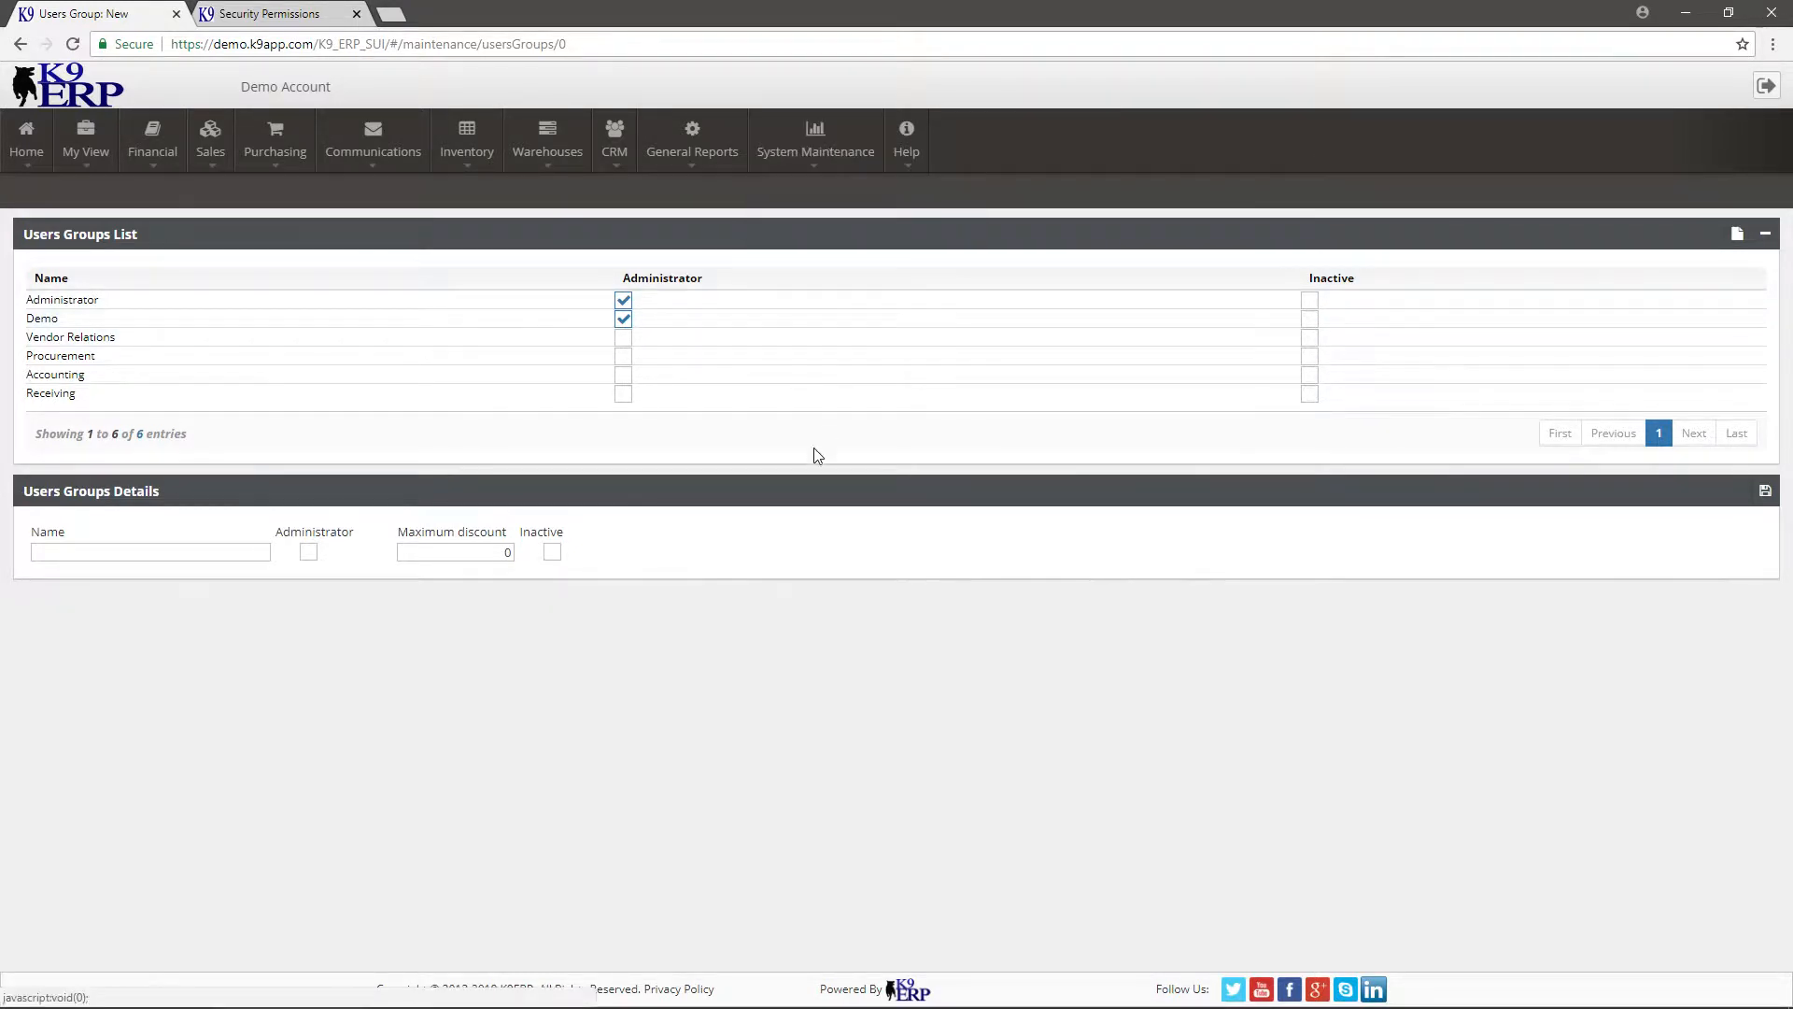
# - Open the Administrator group's details and review its name and maximum discount fields
pyautogui.click(316, 301)
pyautogui.doubleClick(138, 338)
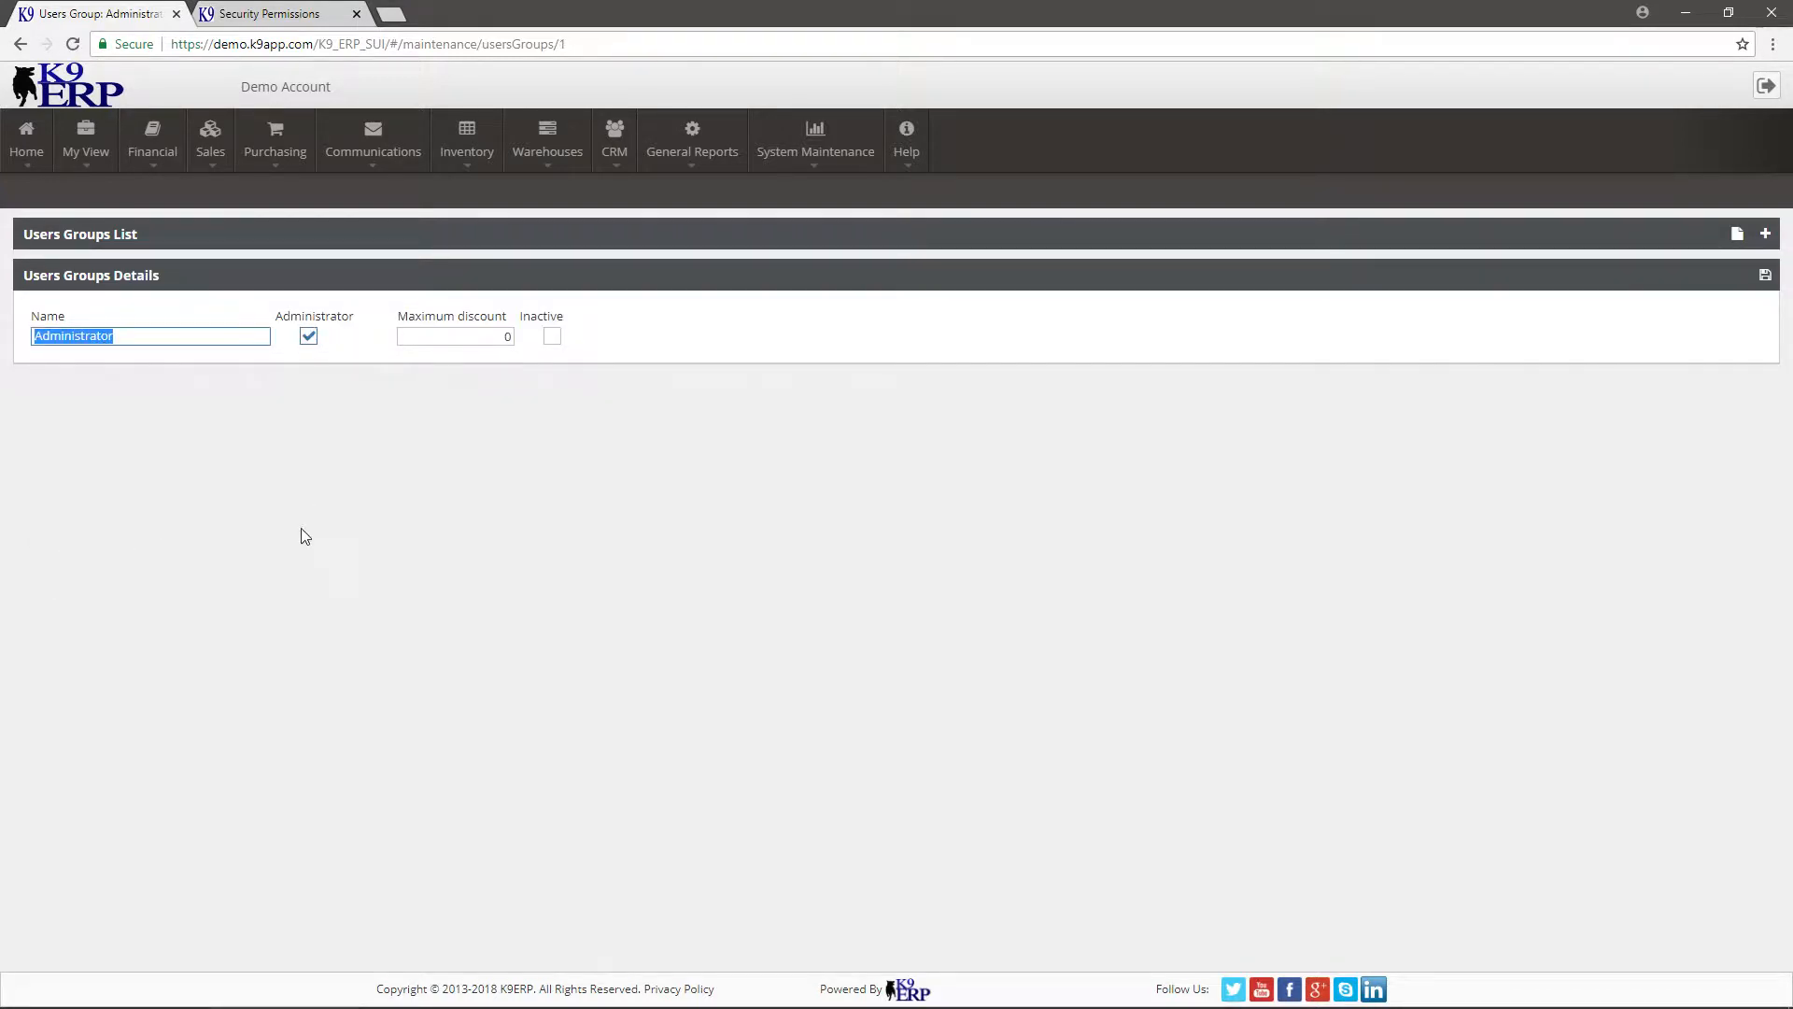
pyautogui.click(500, 338)
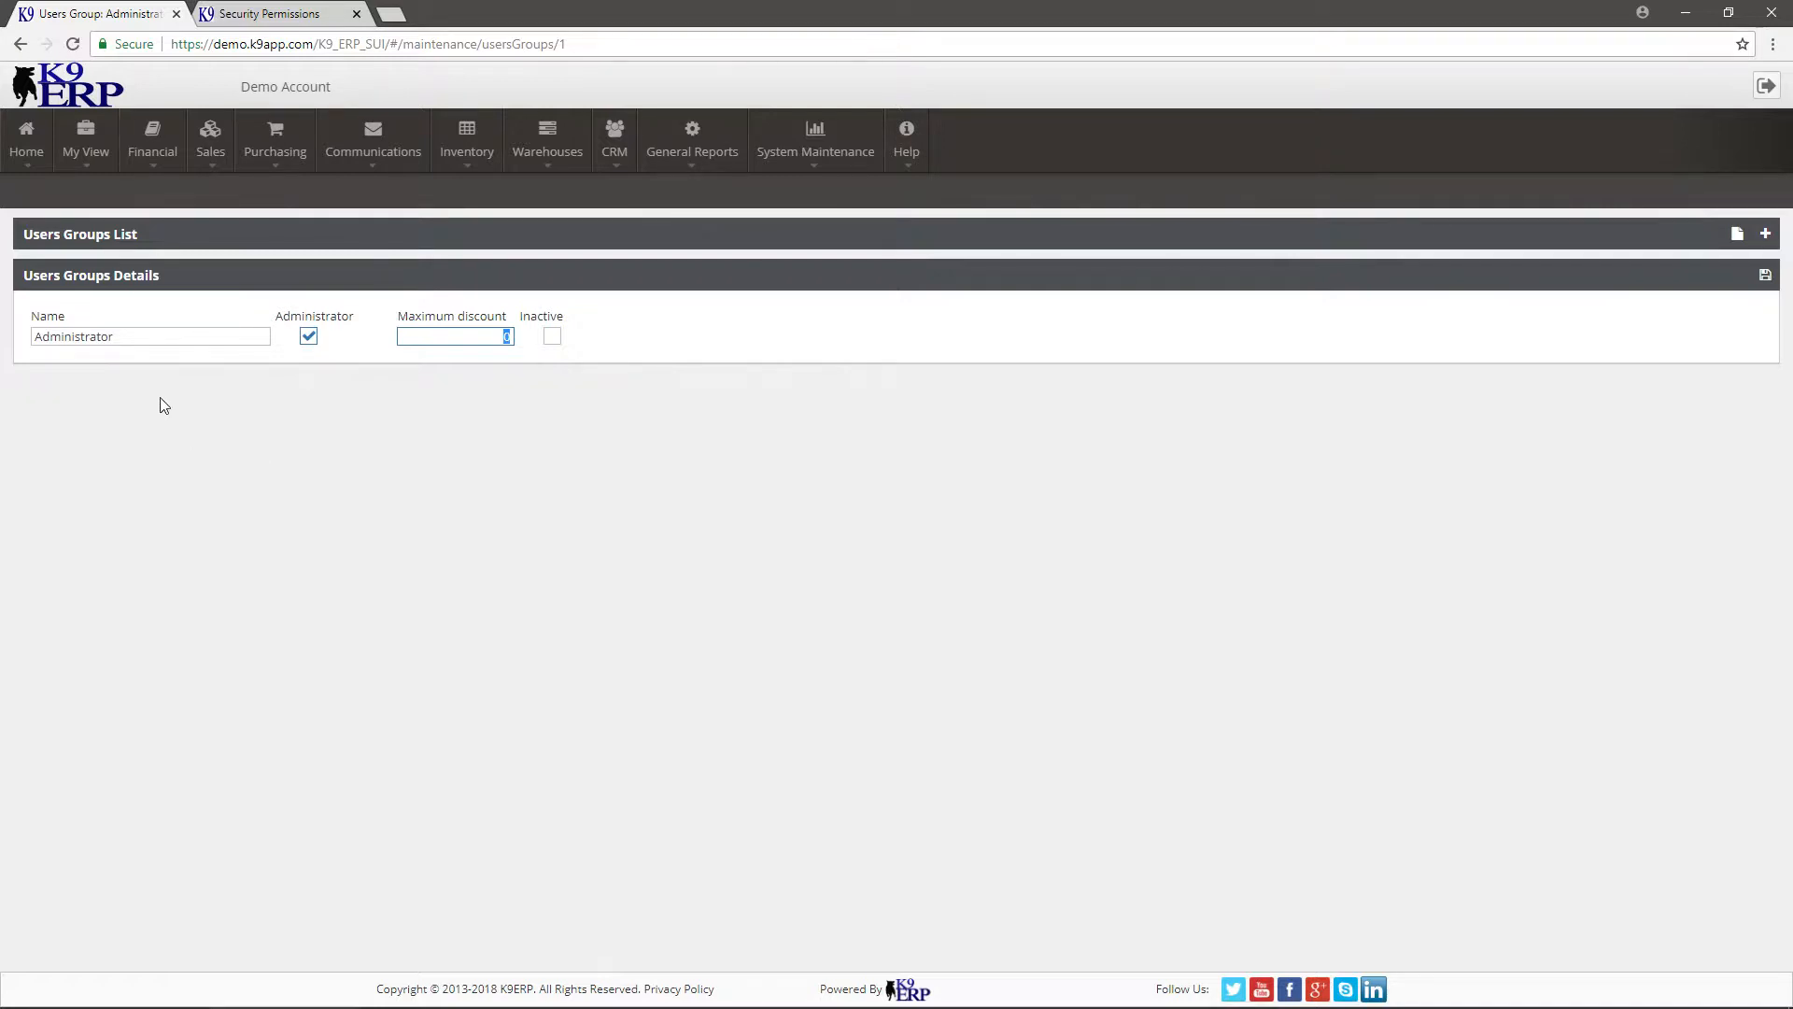
# - Open the Security Permissions page and list the user groups available for selection
pyautogui.click(807, 172)
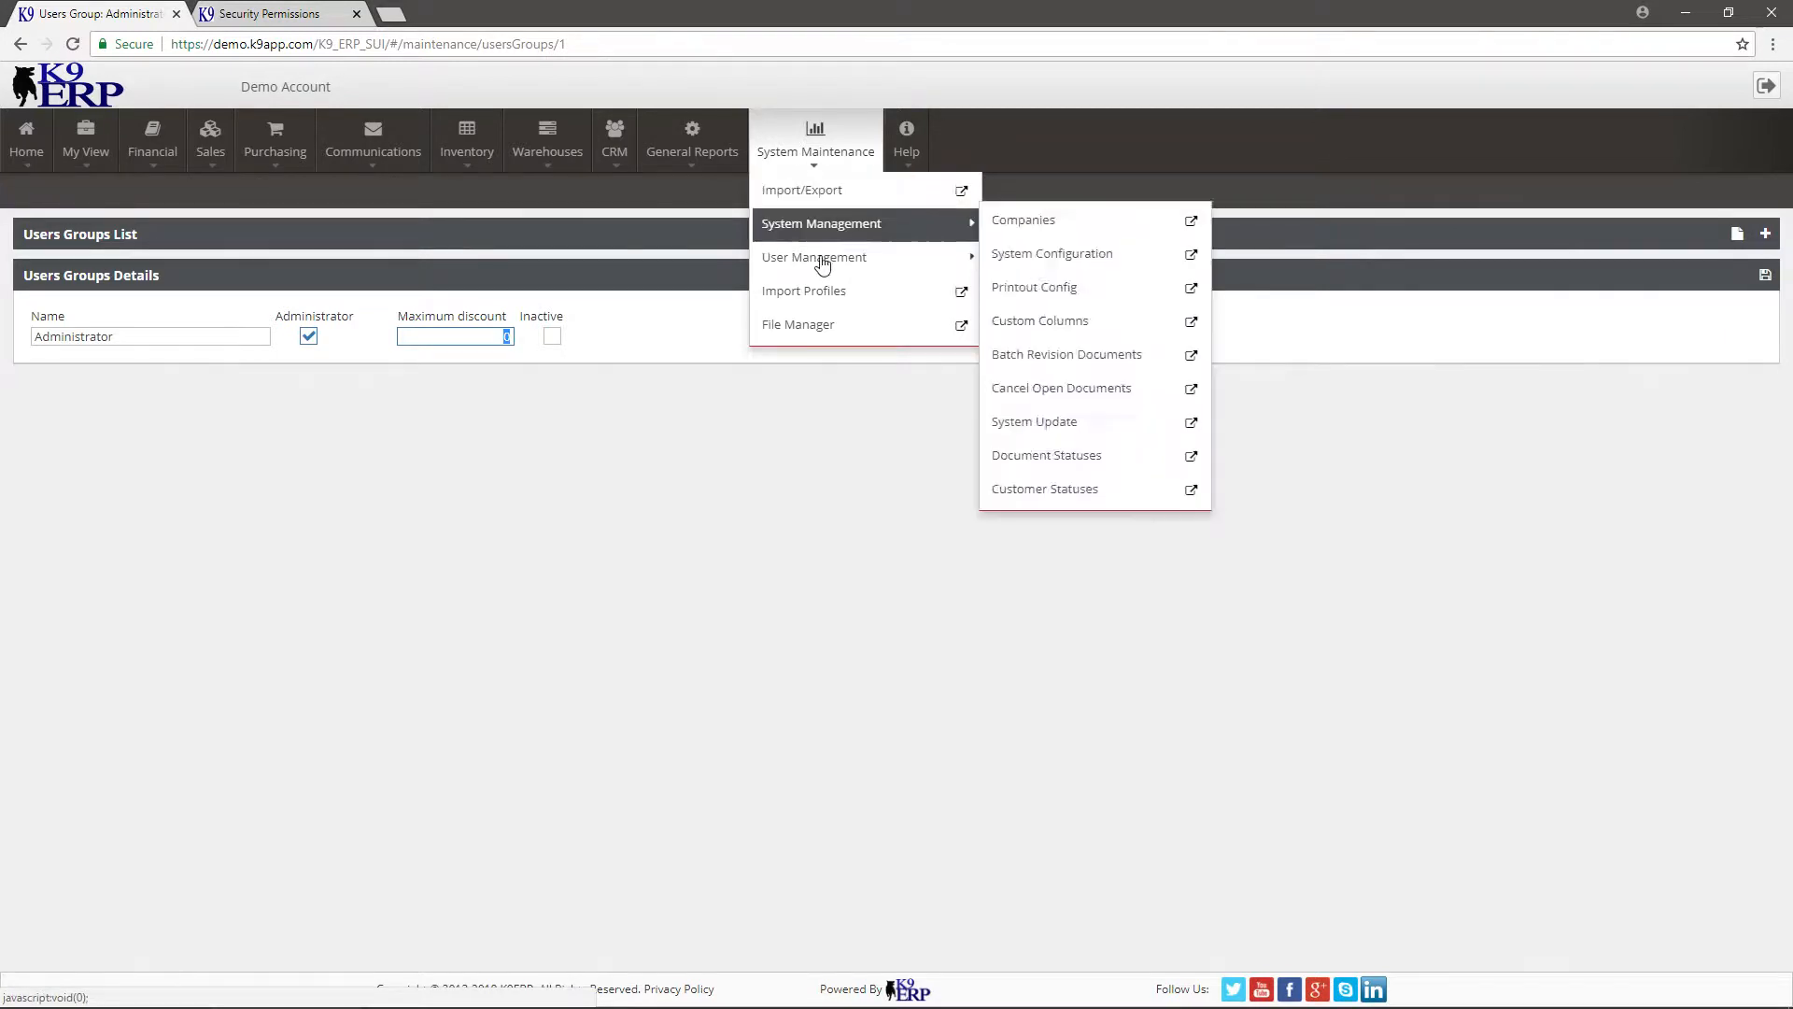
pyautogui.moveTo(822, 261)
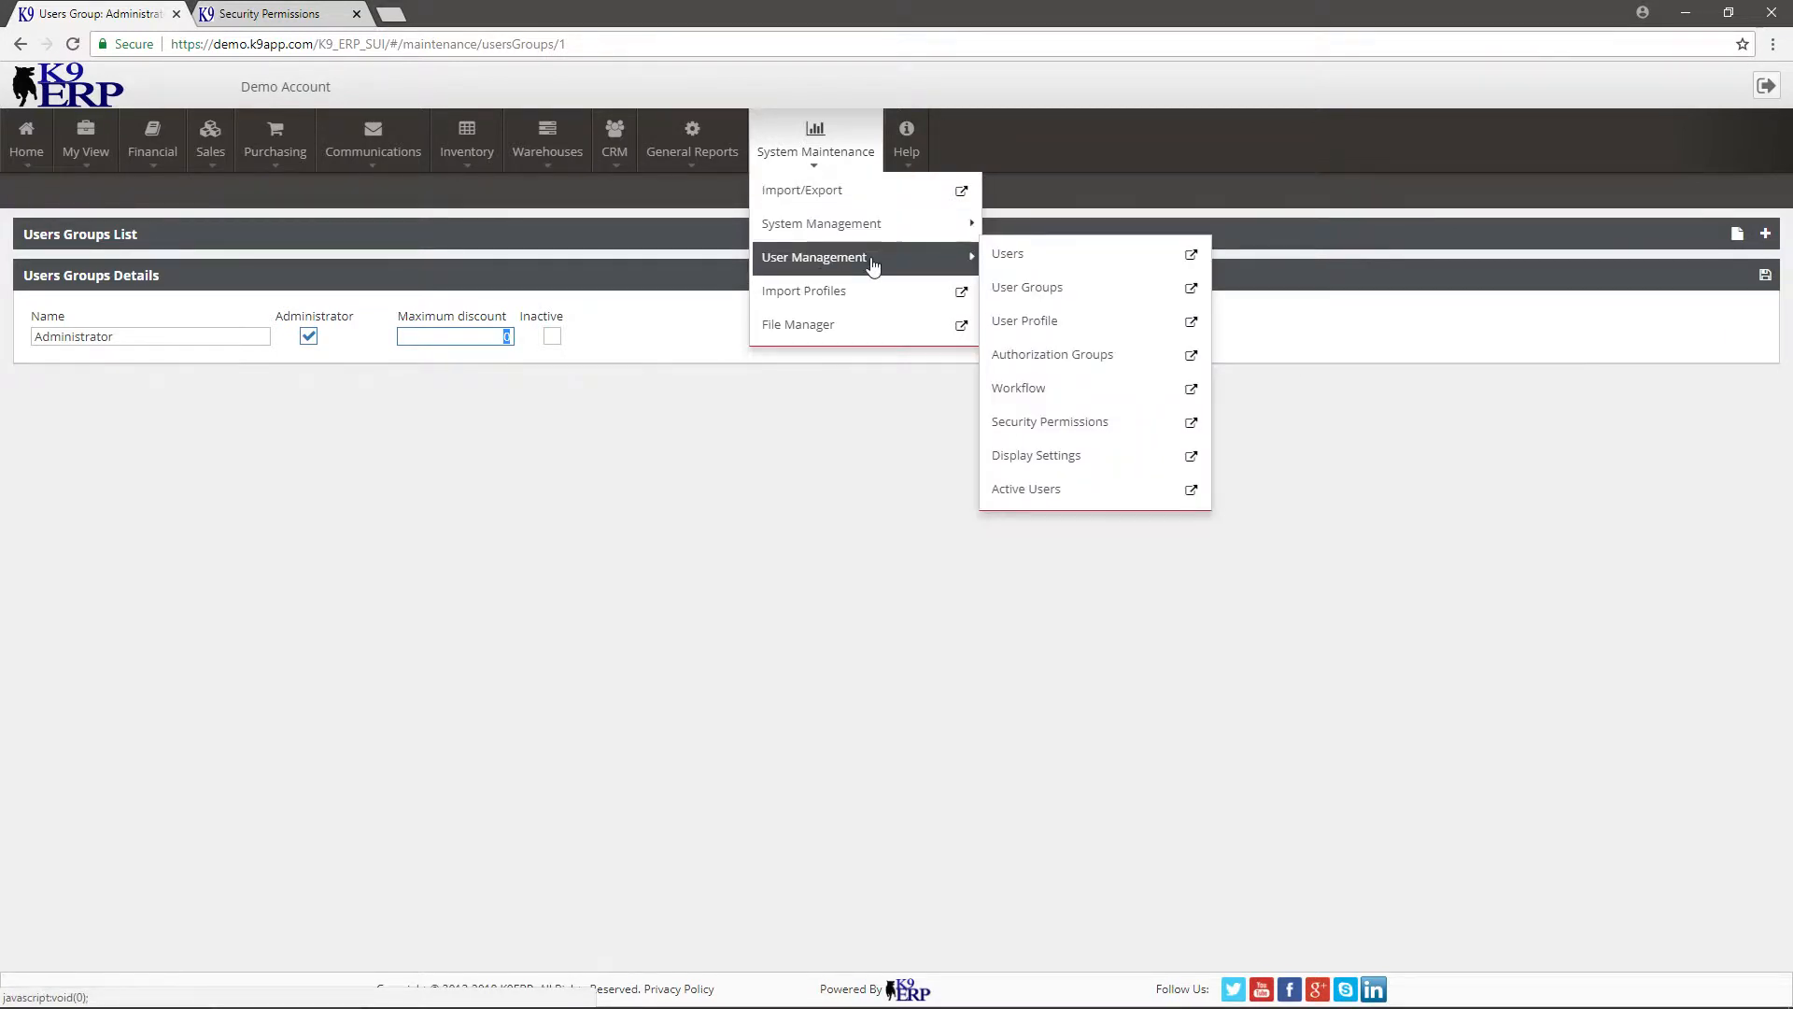
pyautogui.click(1116, 426)
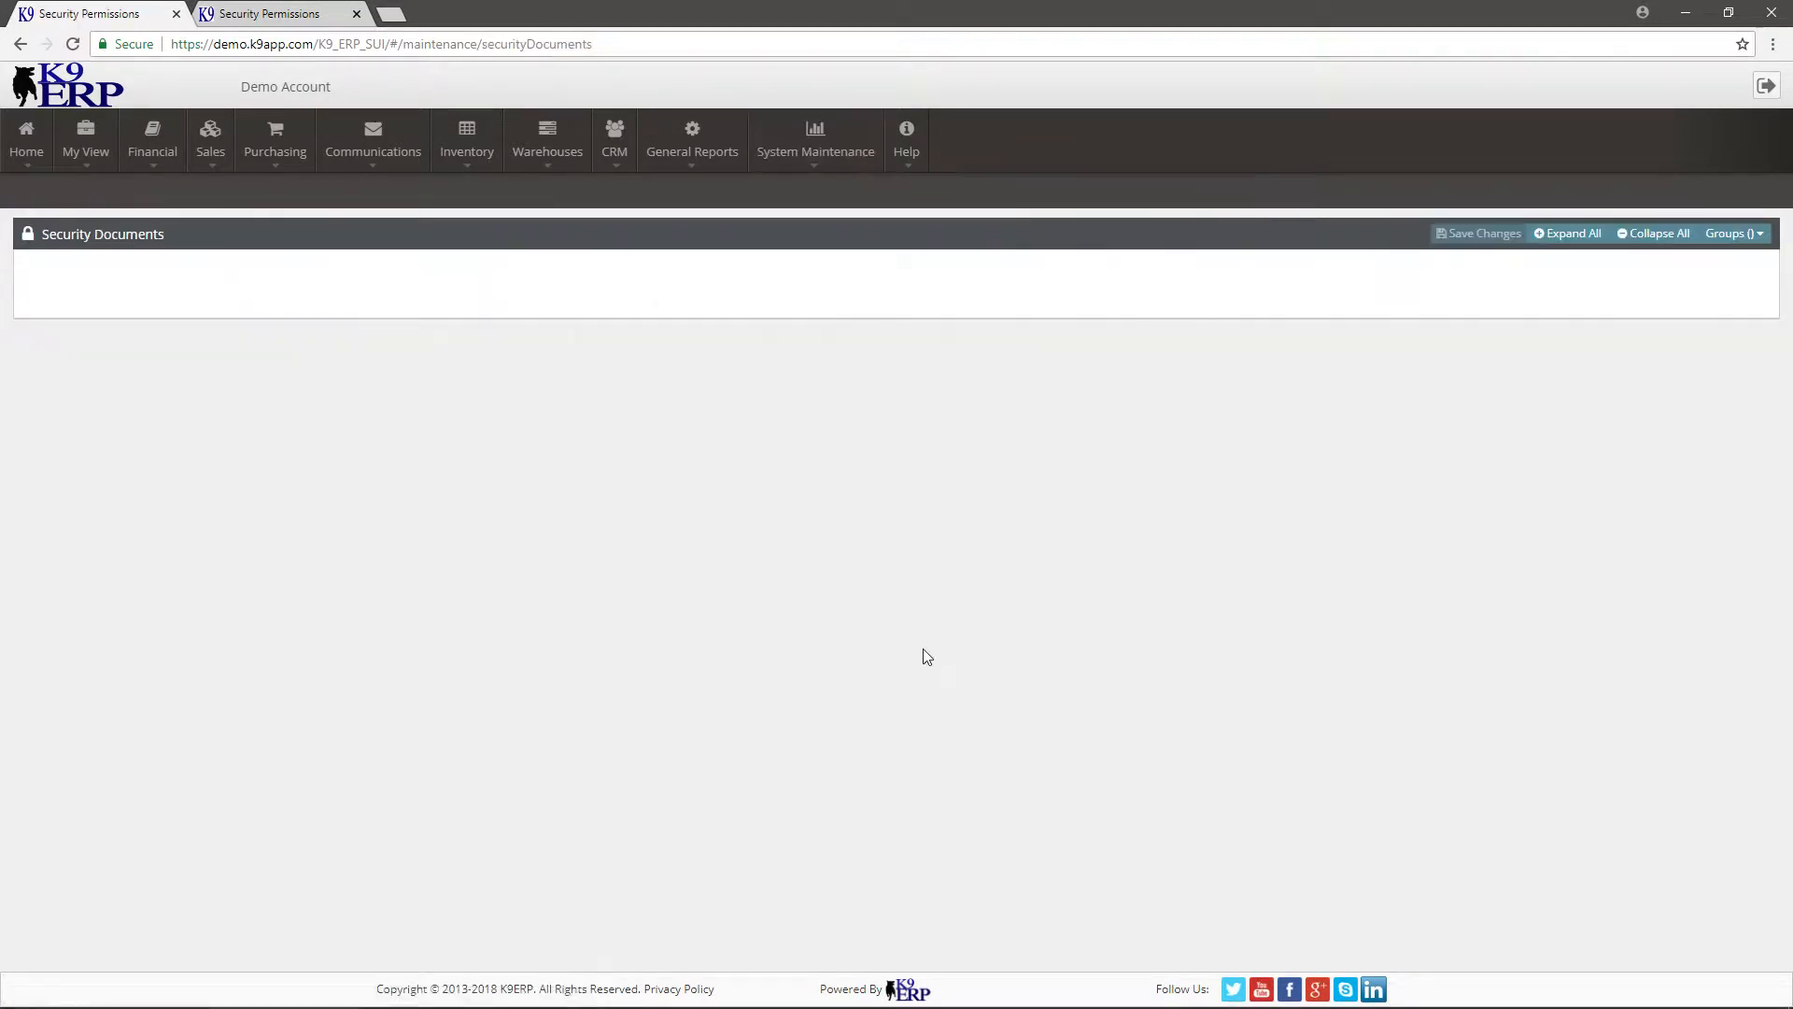
pyautogui.click(1728, 244)
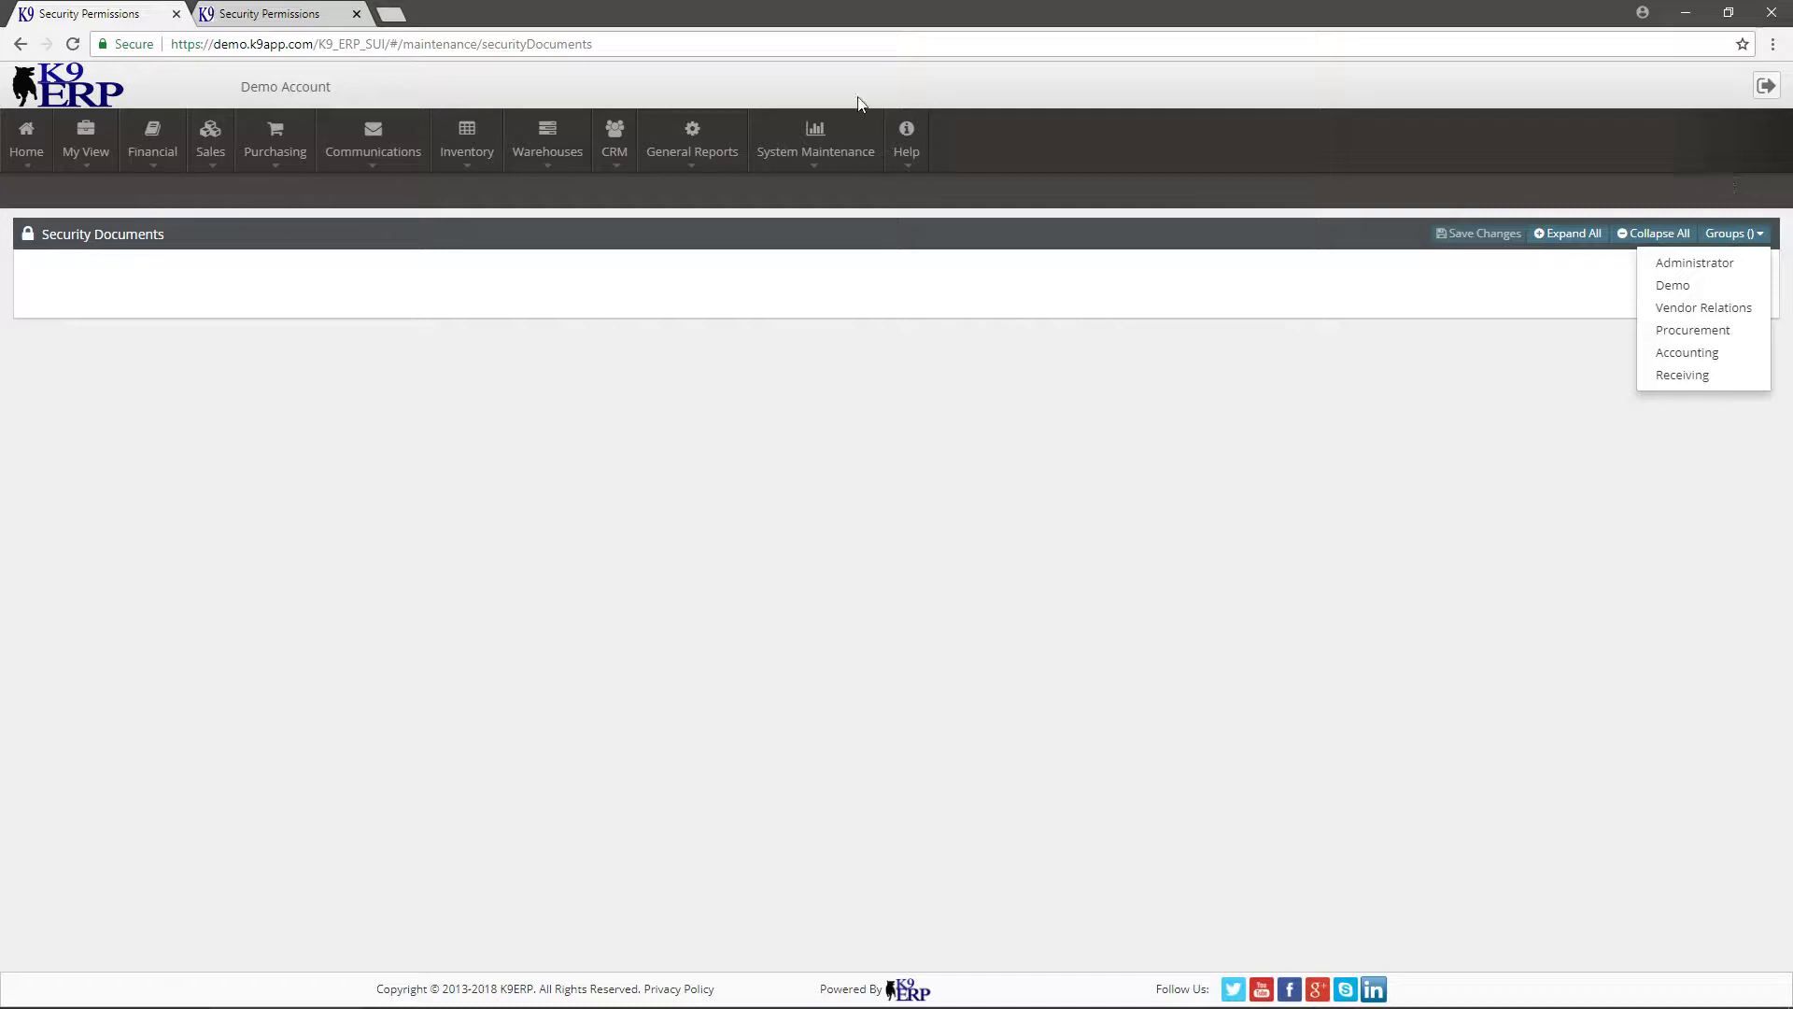
# - Switch to the Receiving group's security documents and expand the tree down to Sales Transactions under Sales
pyautogui.click(280, 12)
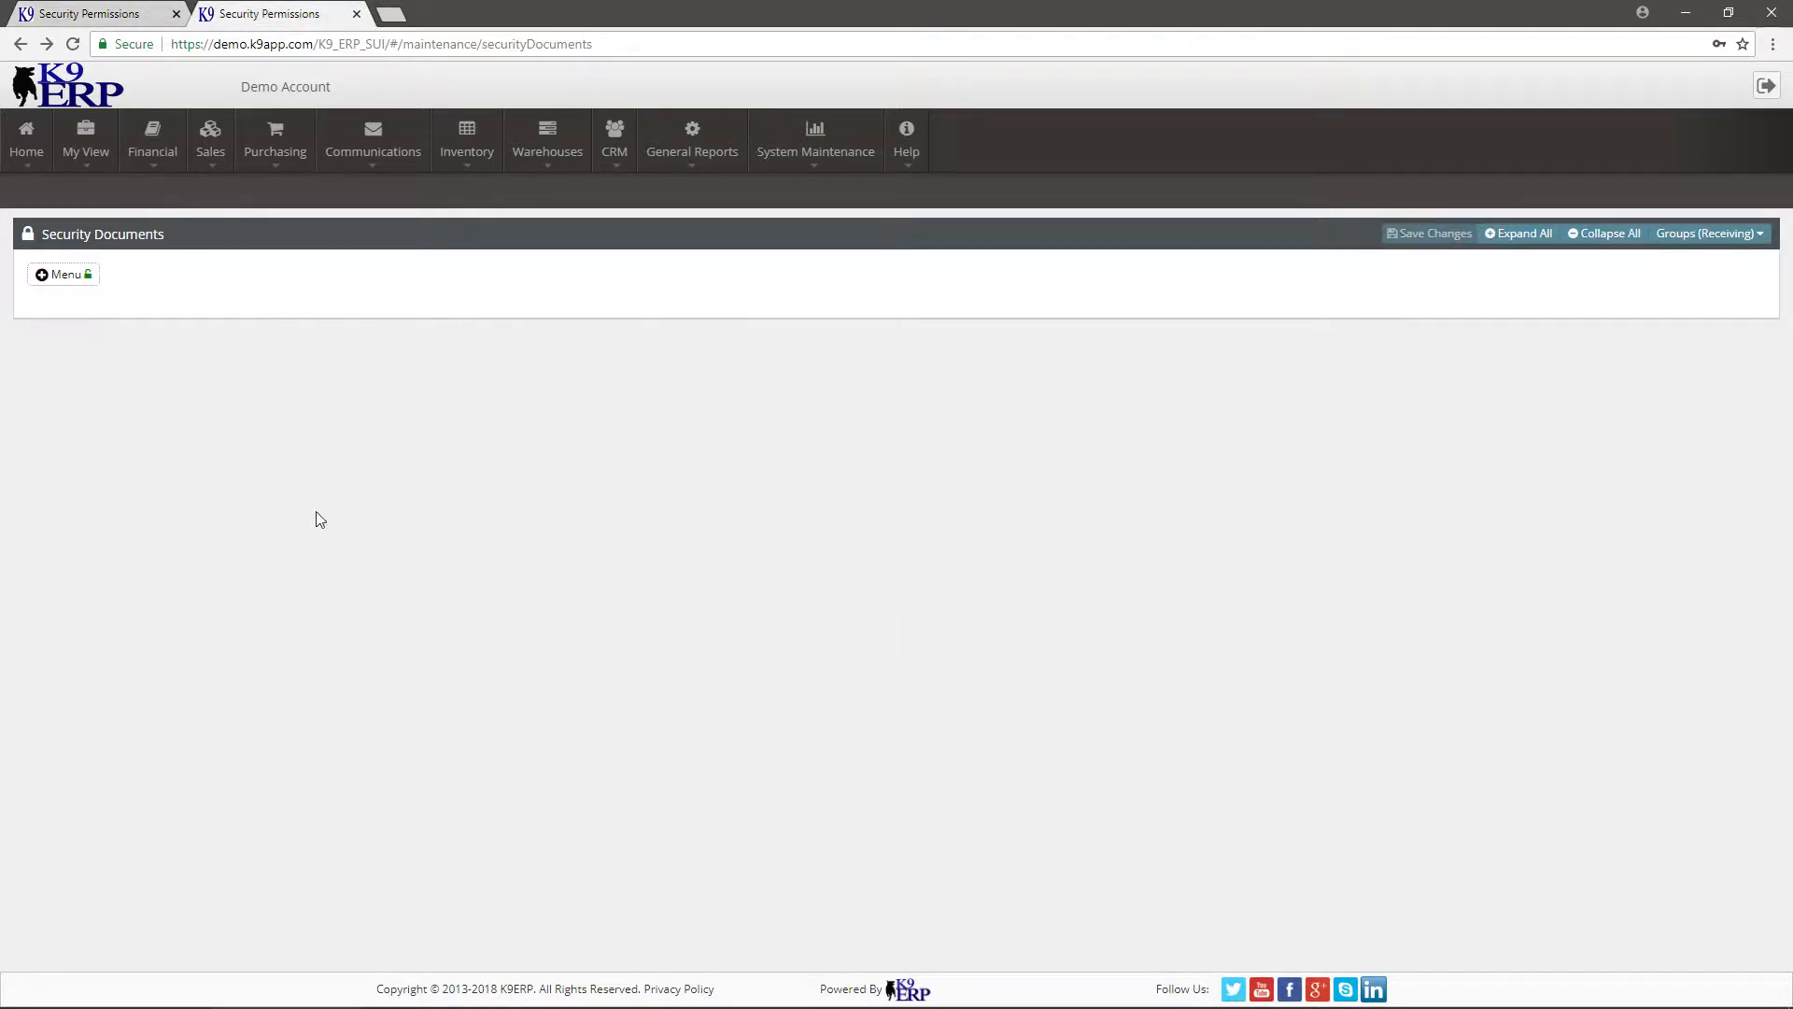
pyautogui.click(58, 276)
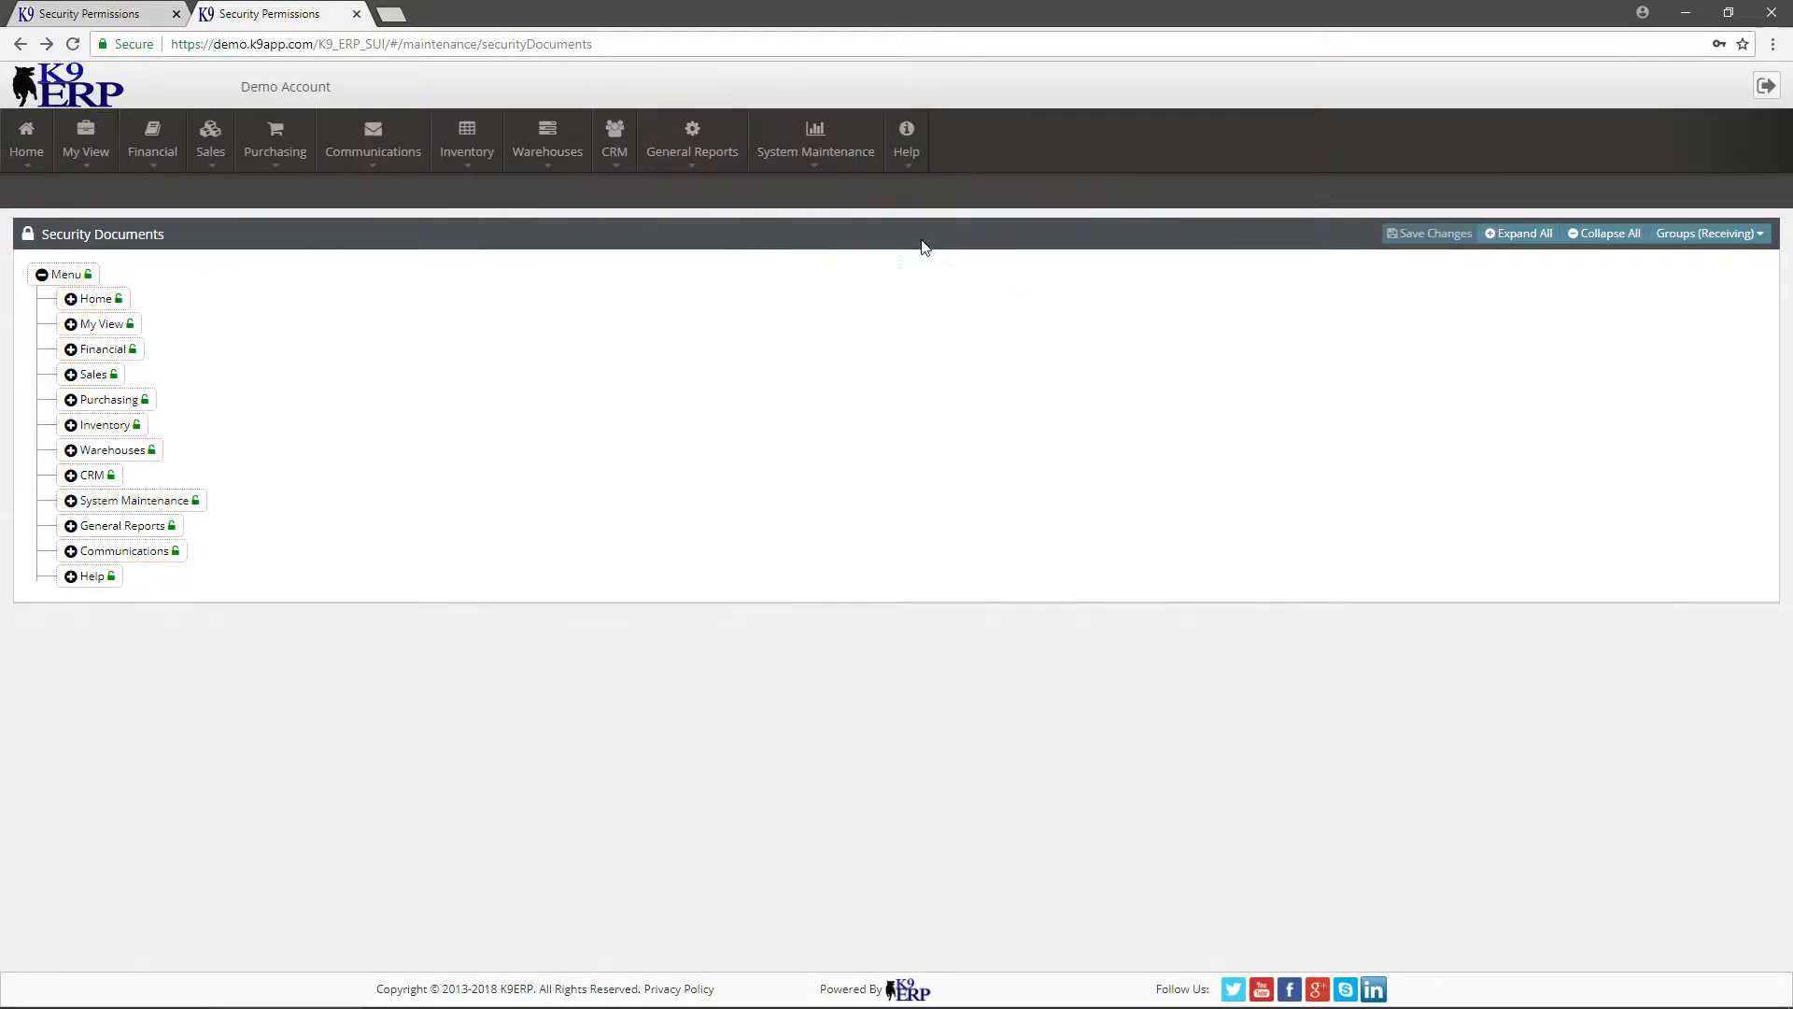
pyautogui.click(71, 375)
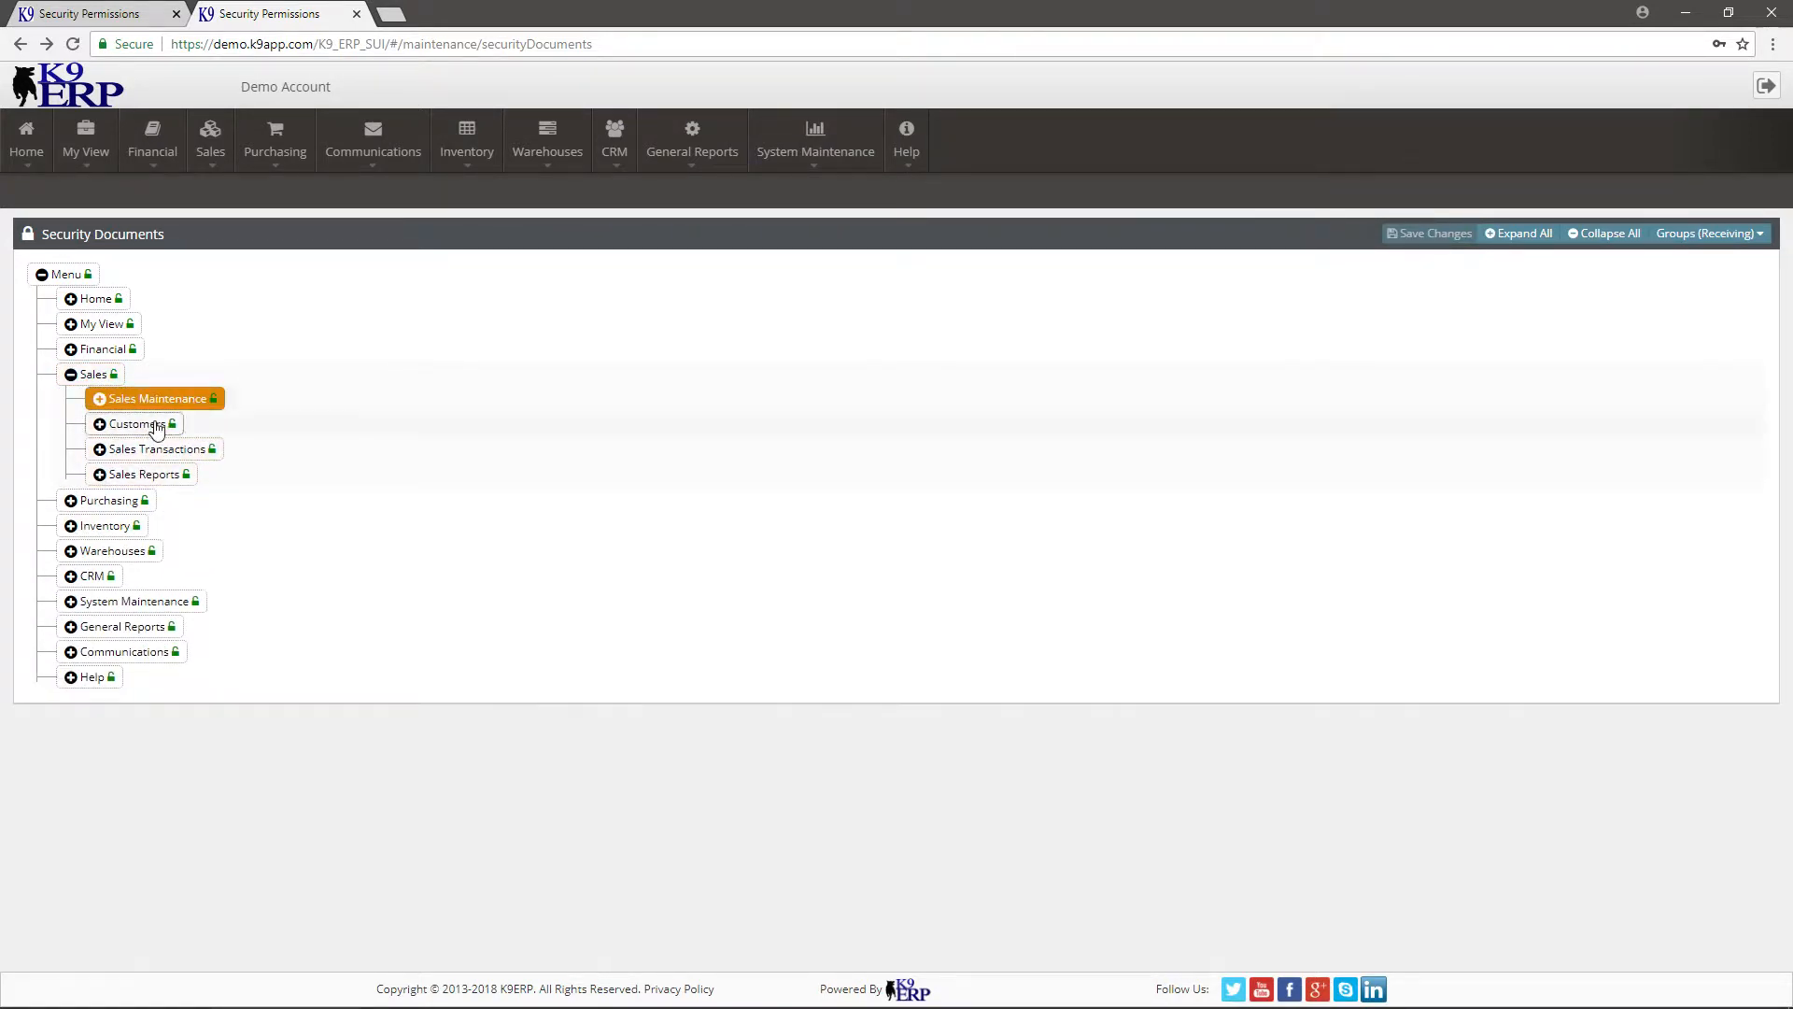
pyautogui.click(177, 449)
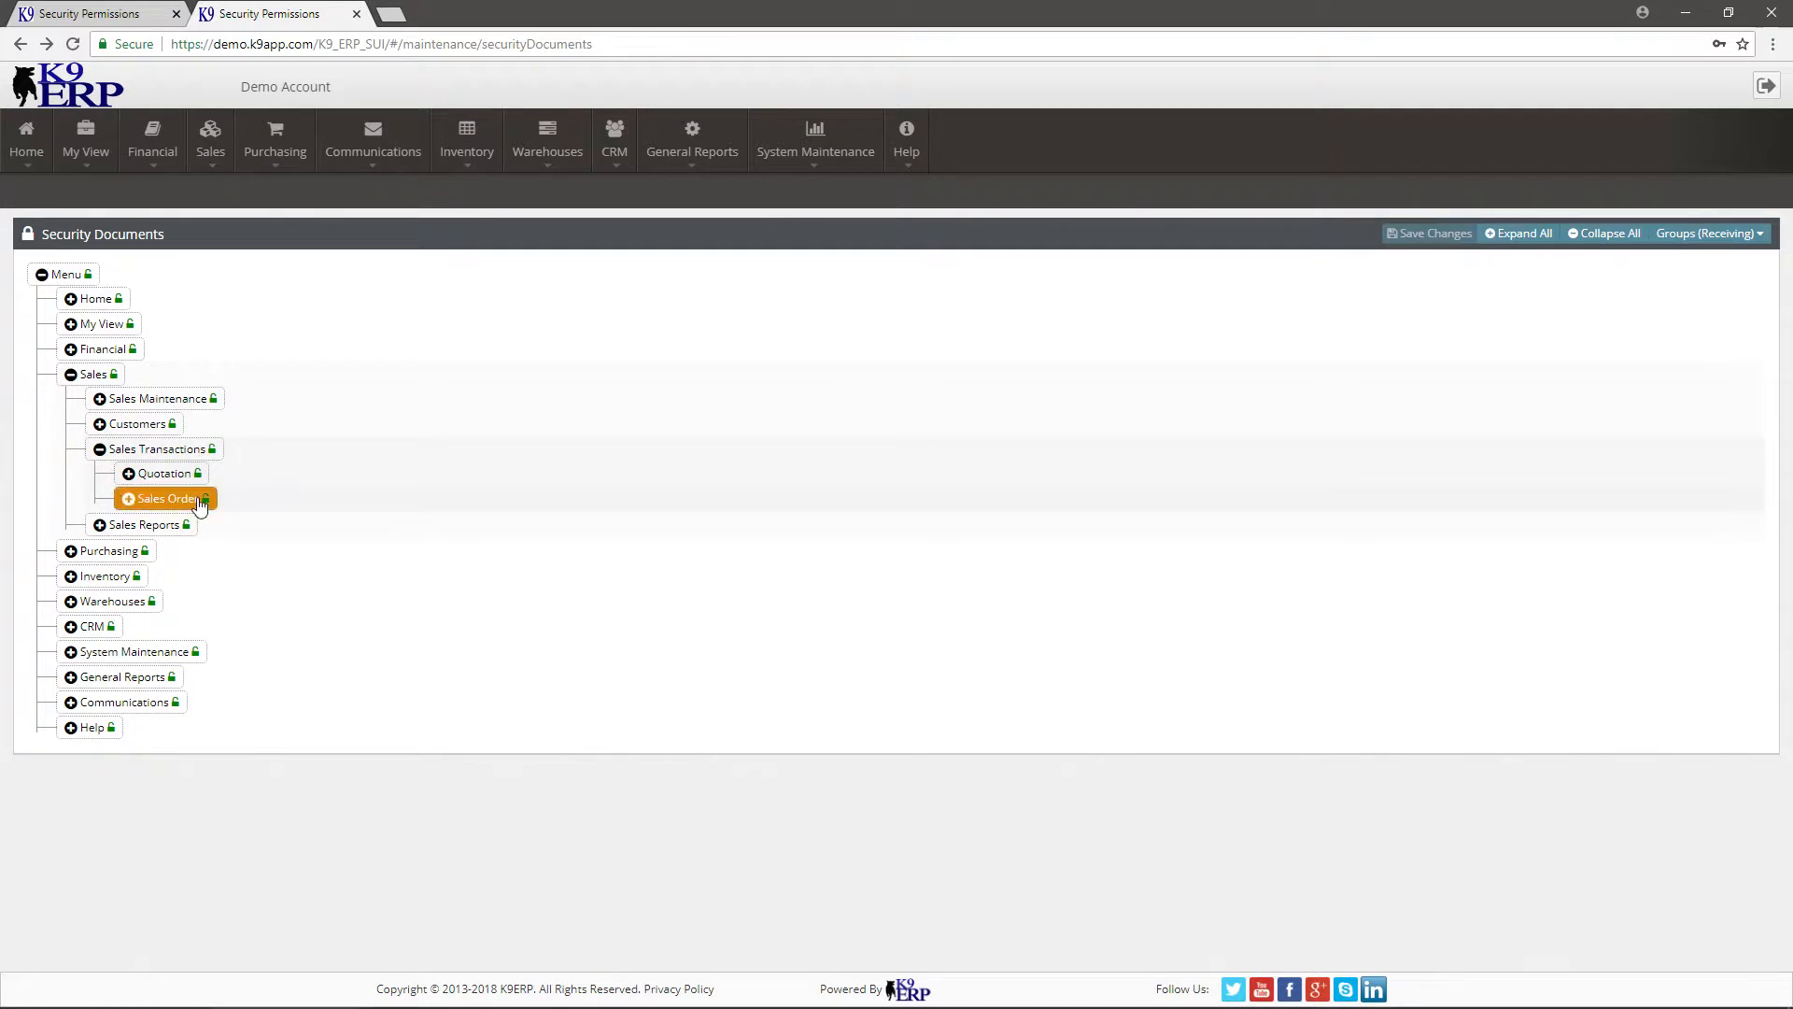
# - Set the Receiving group's permission for Customers under Sales to Revoked
pyautogui.click(204, 169)
pyautogui.moveTo(355, 226)
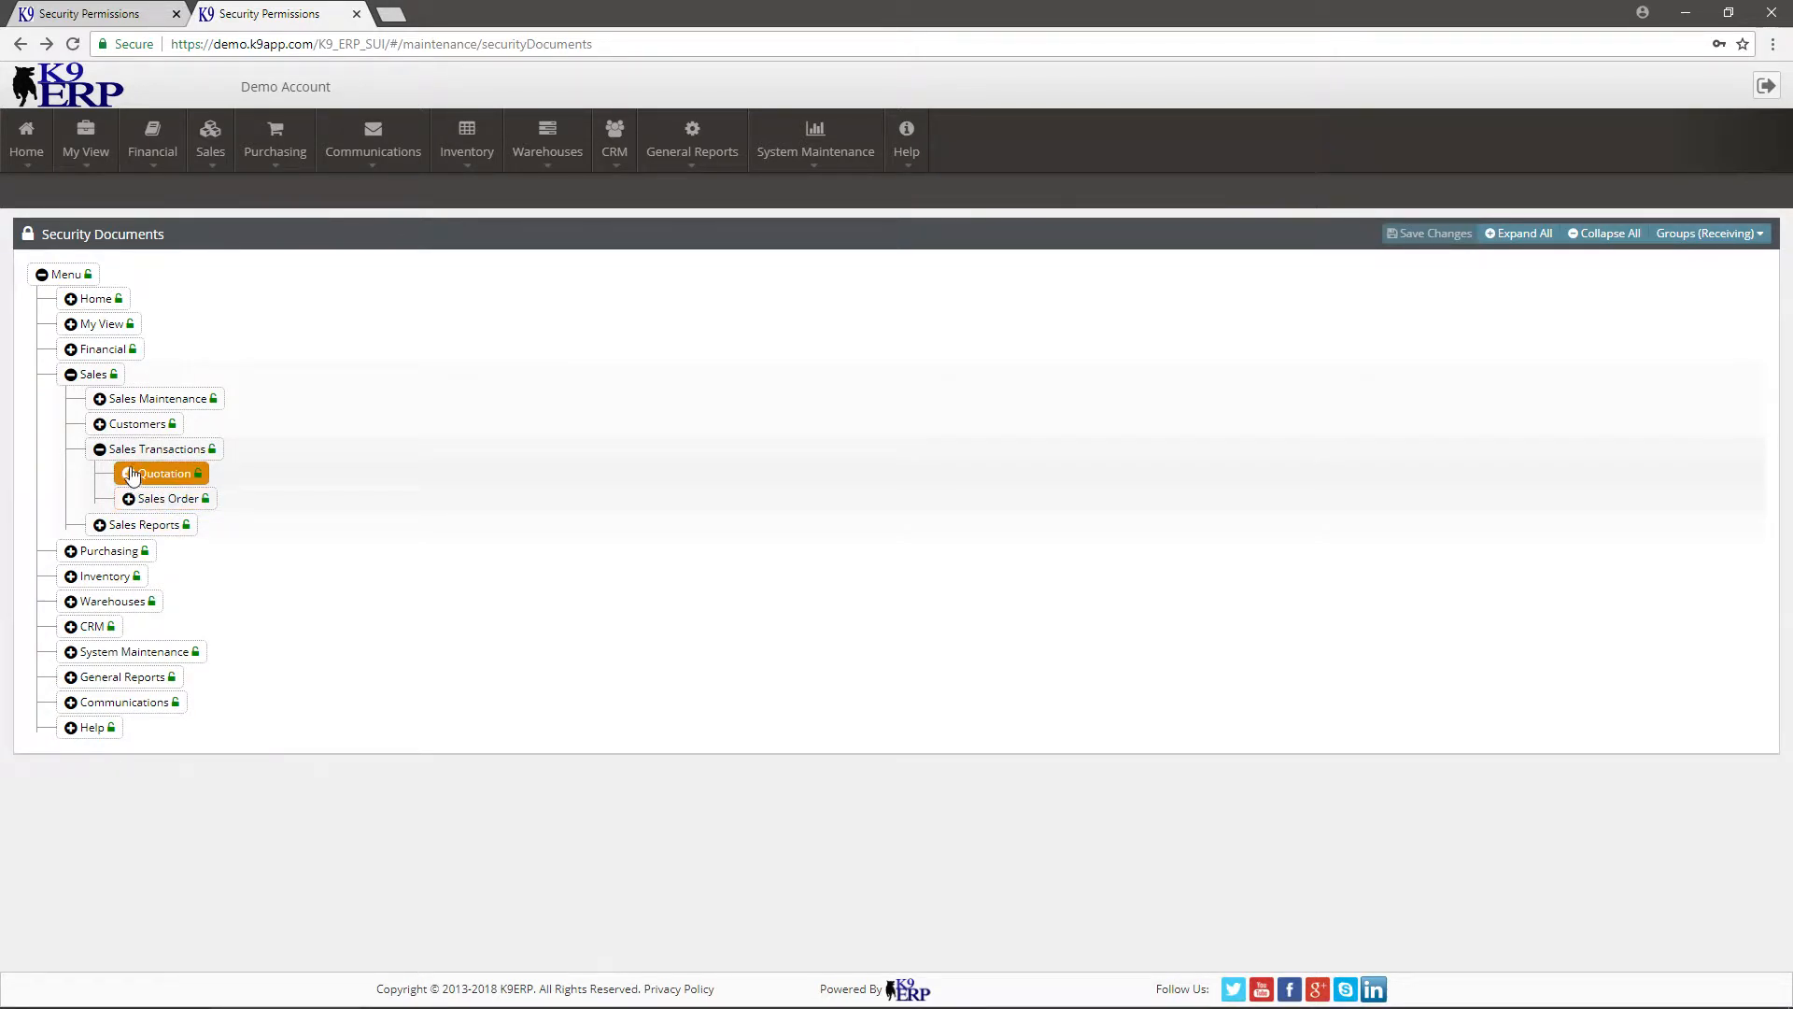
pyautogui.rightClick(142, 420)
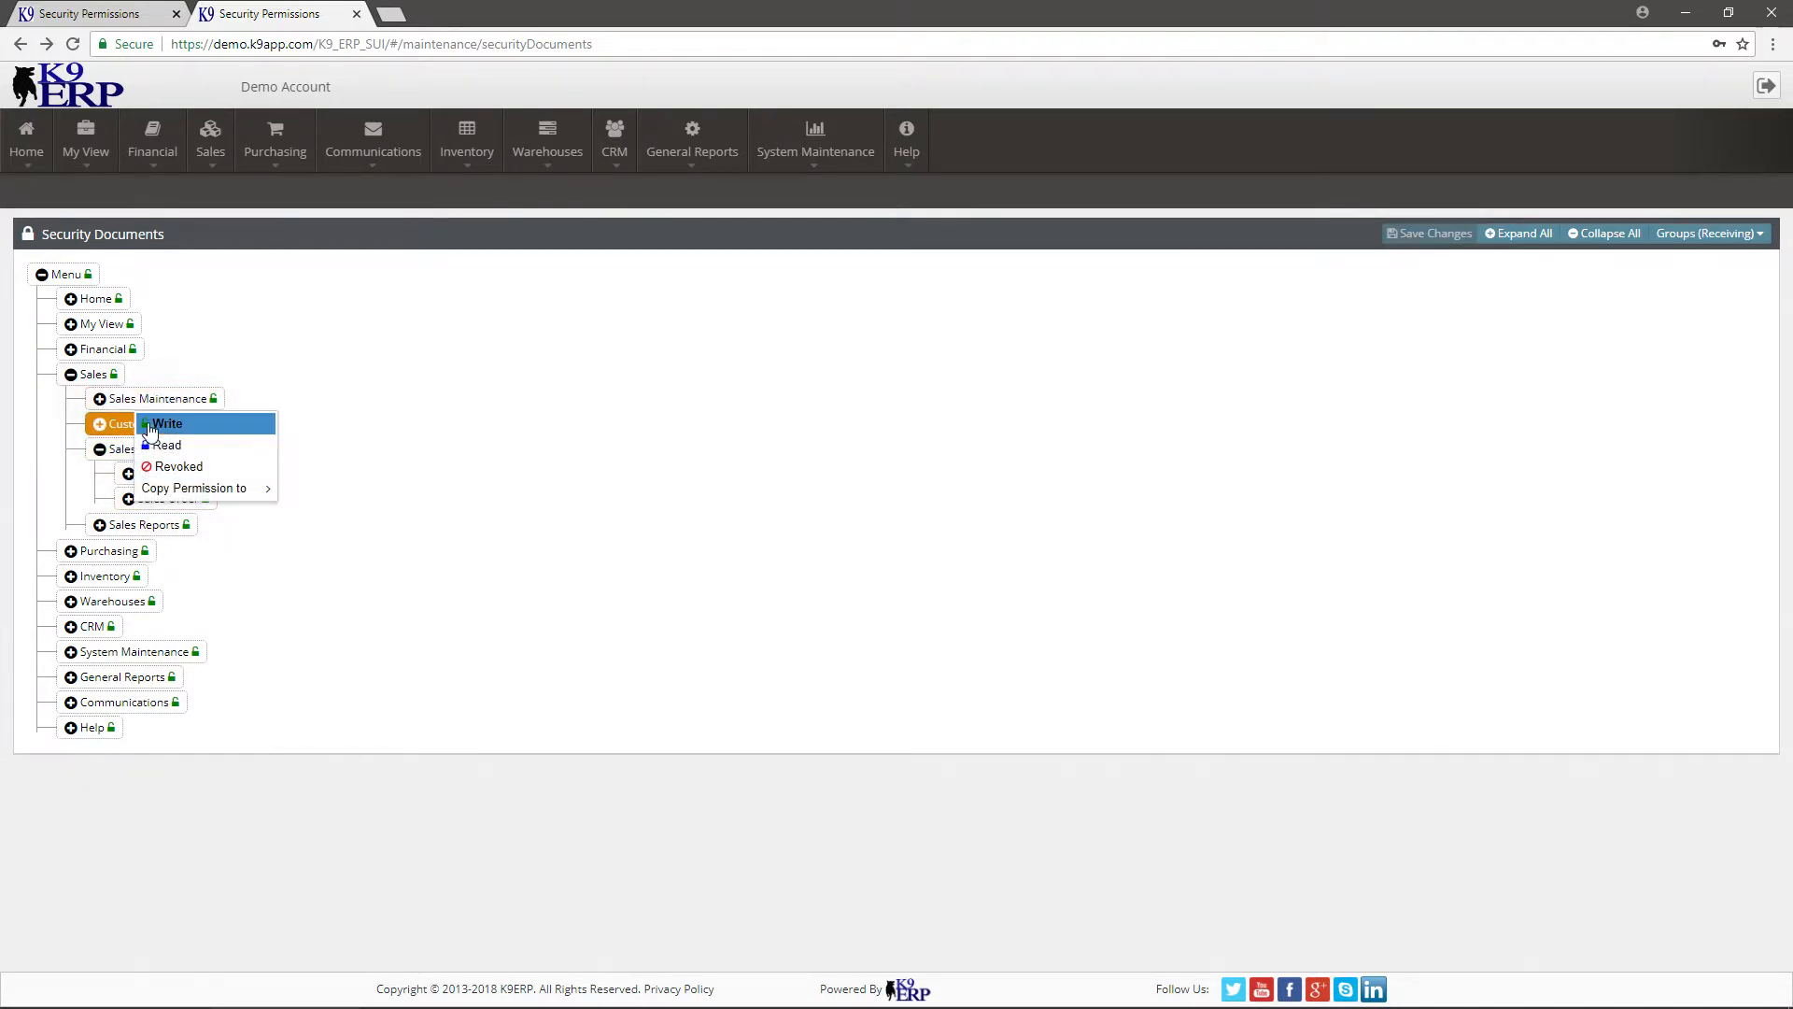
pyautogui.click(180, 467)
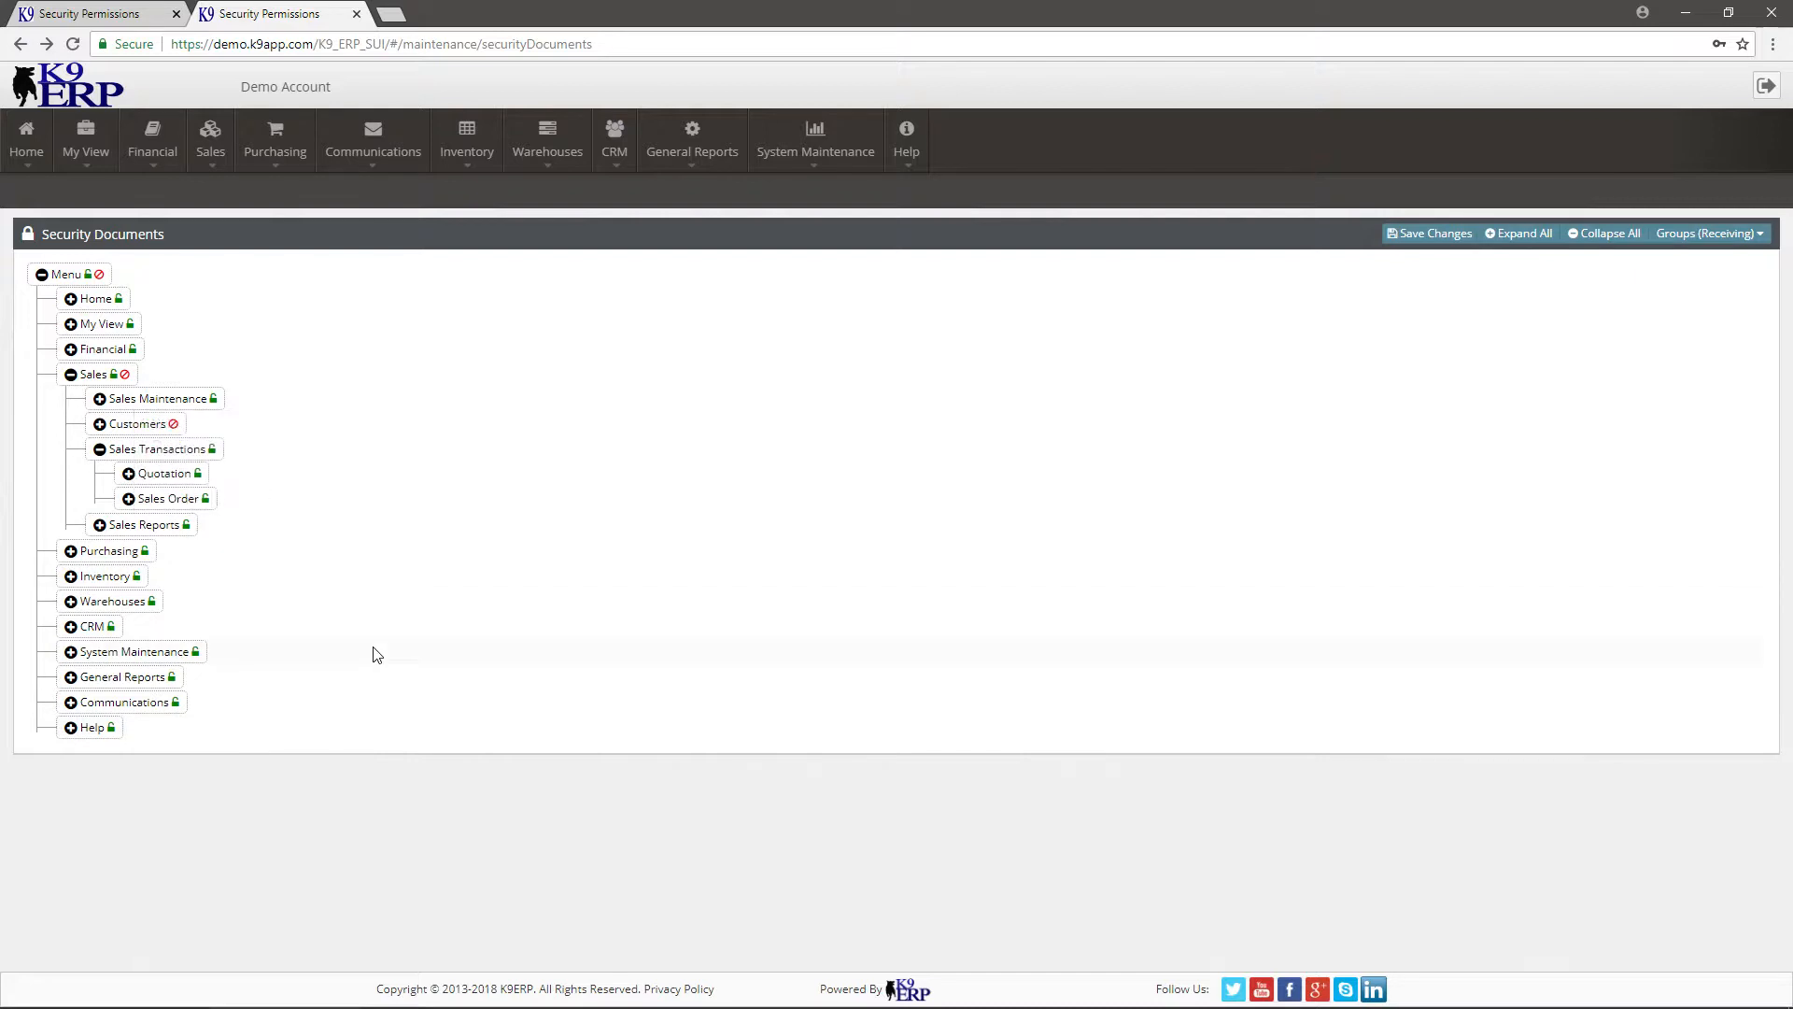
# - Expand the Sales Order node, collapse Sales Reports, and view the permission options for Branch
pyautogui.click(132, 525)
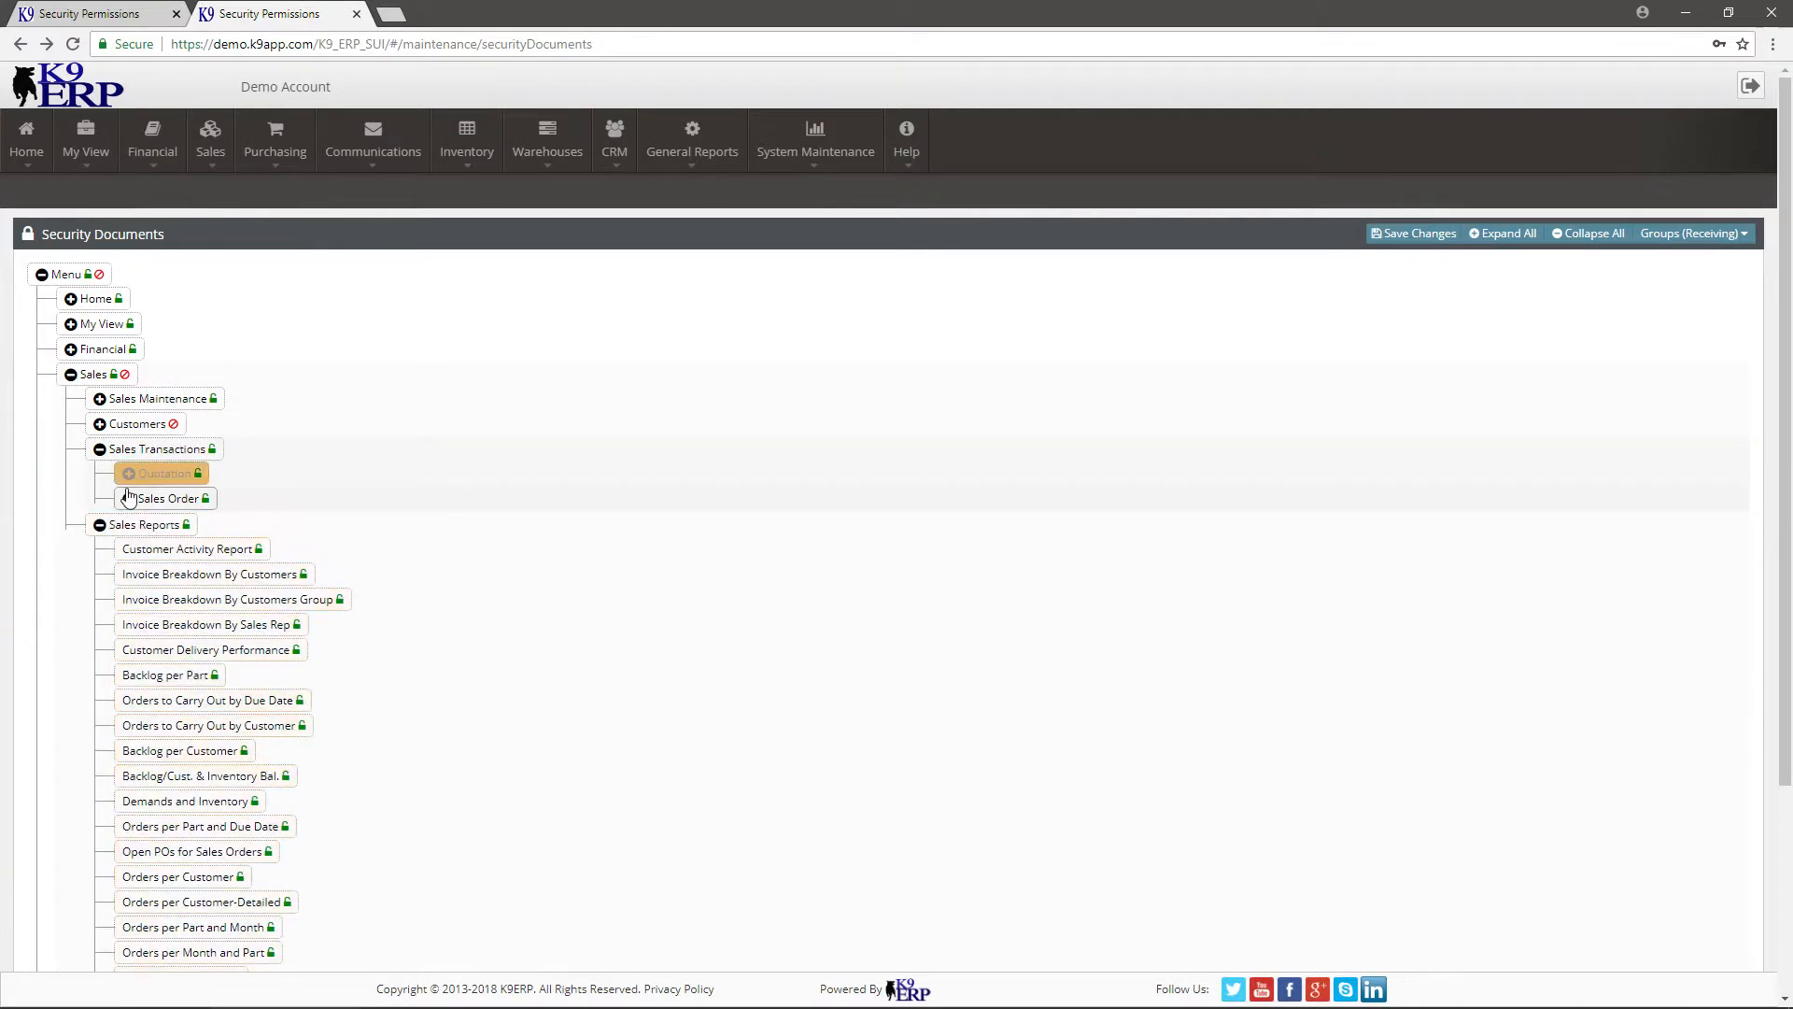
pyautogui.click(129, 498)
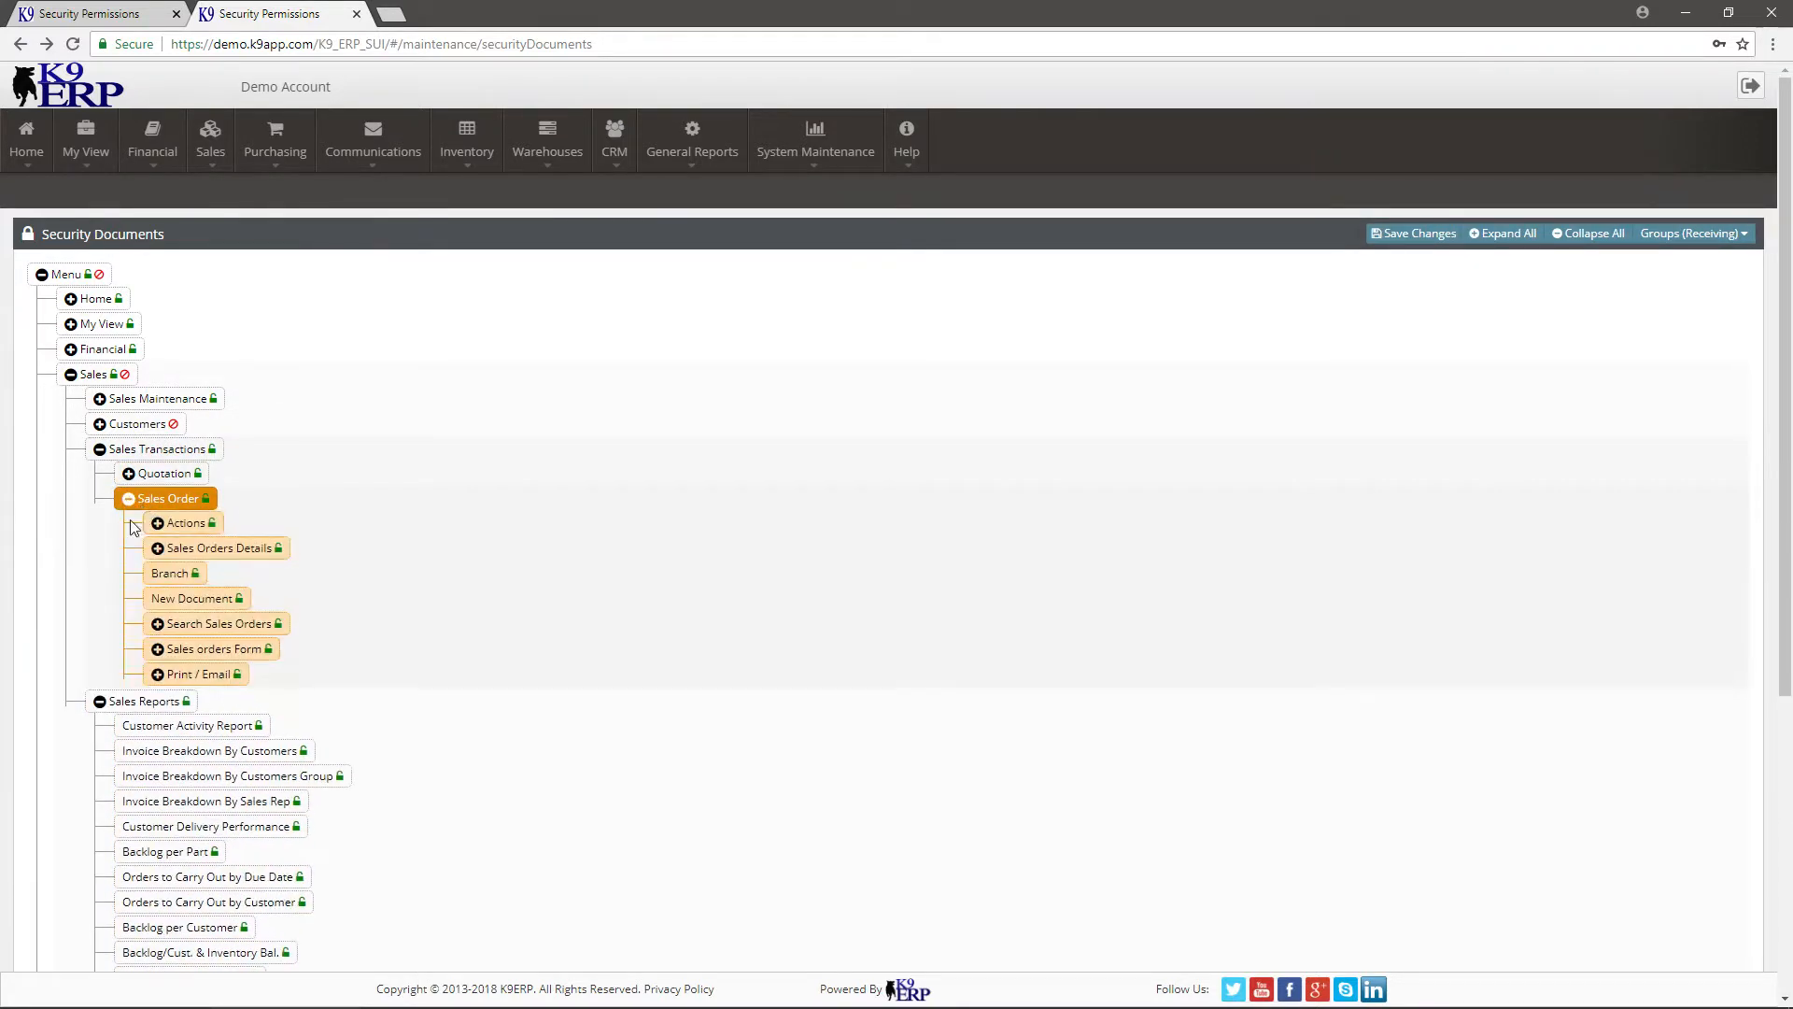
pyautogui.click(99, 700)
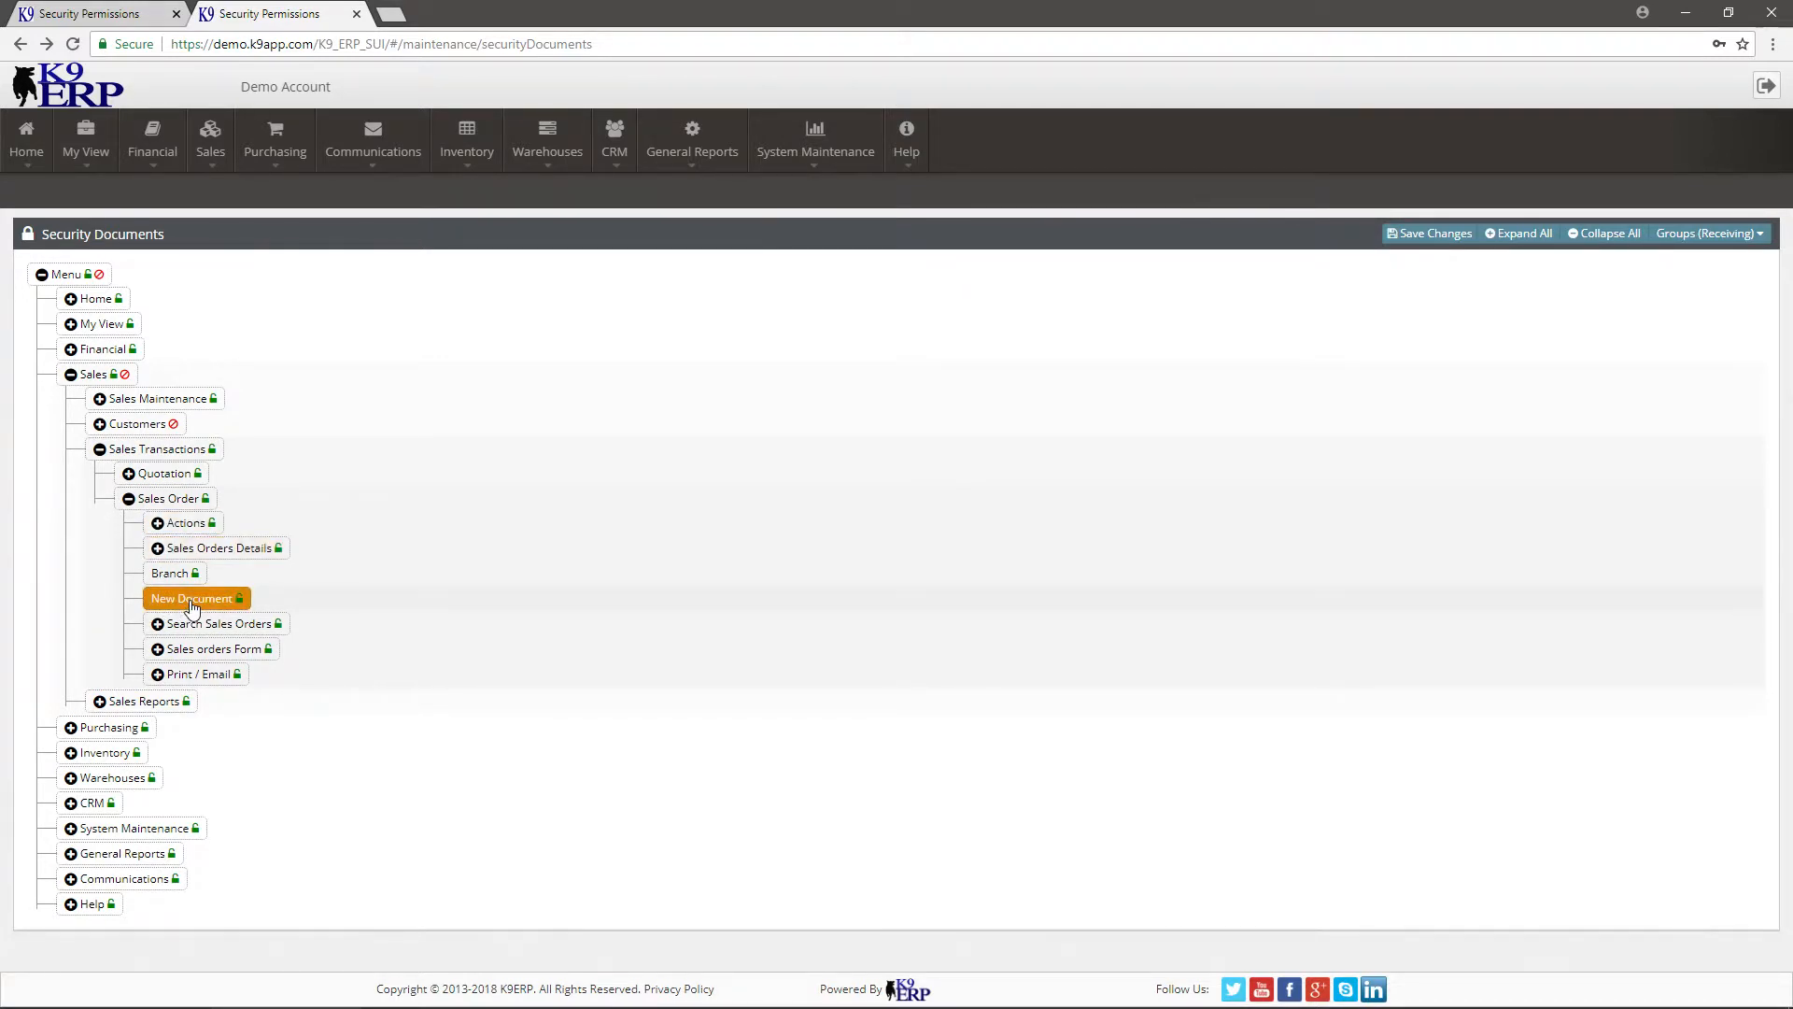
pyautogui.rightClick(175, 572)
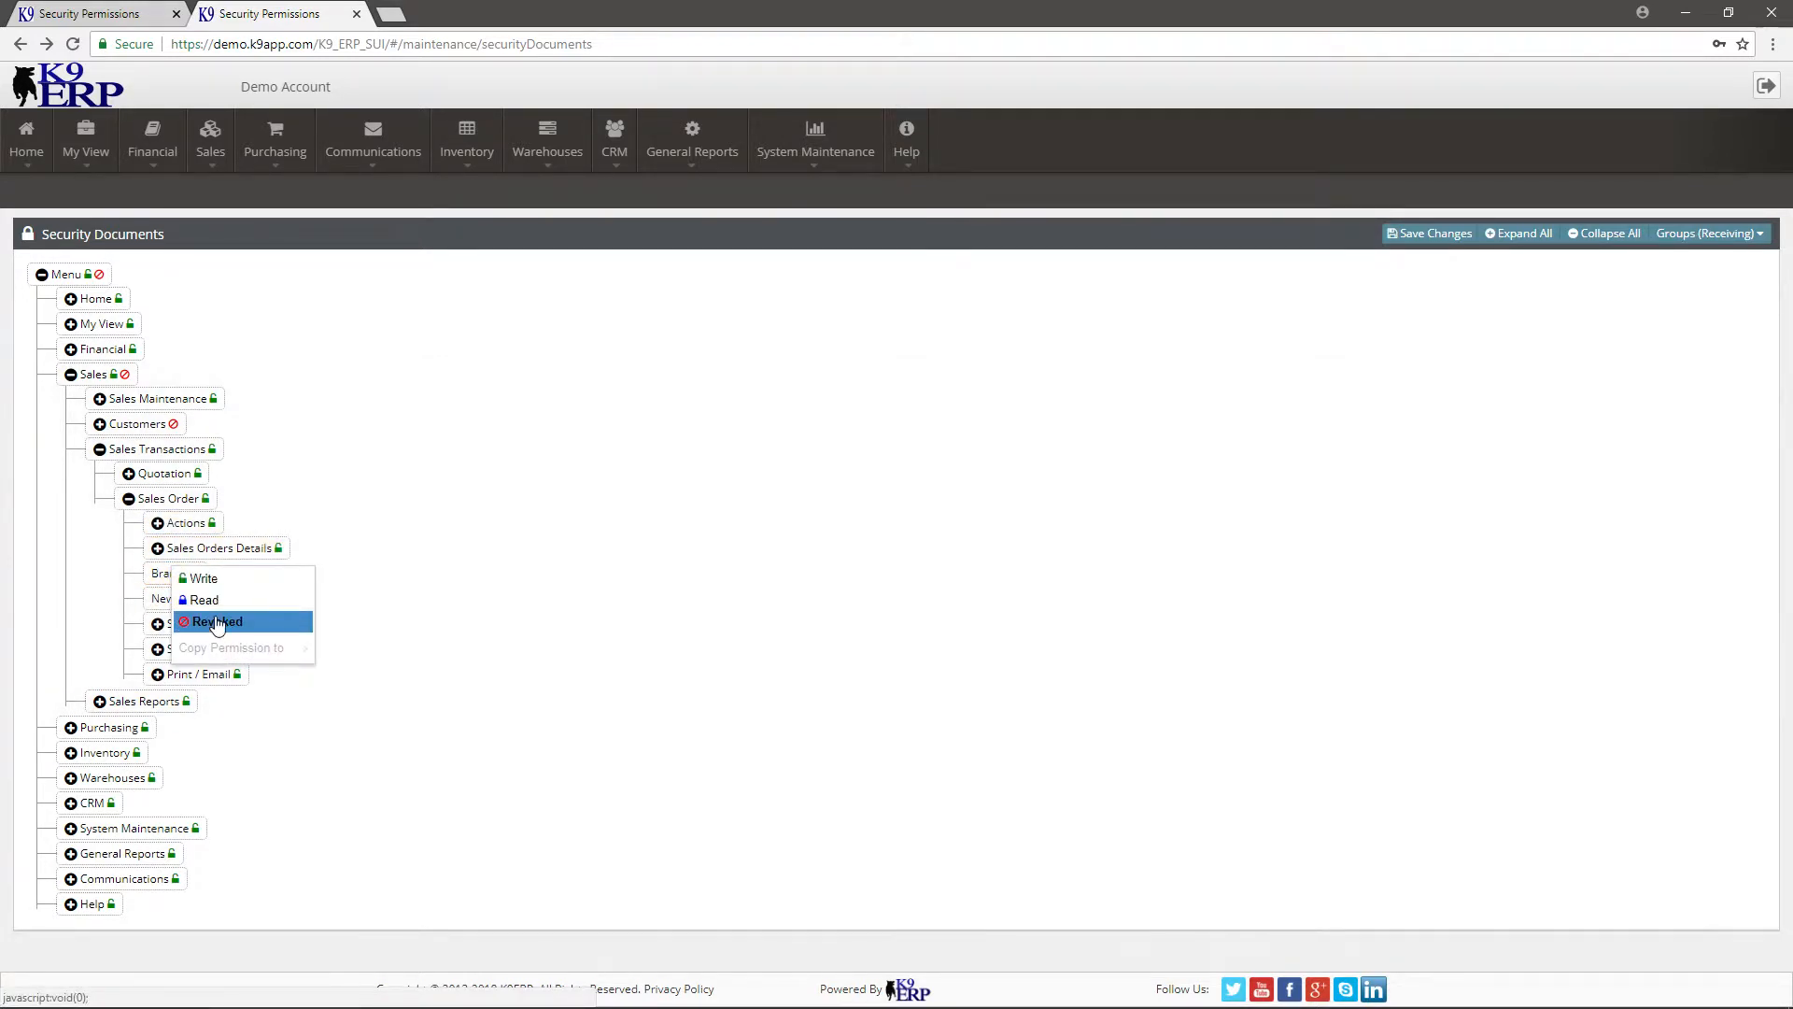
pyautogui.click(709, 511)
pyautogui.rightClick(174, 570)
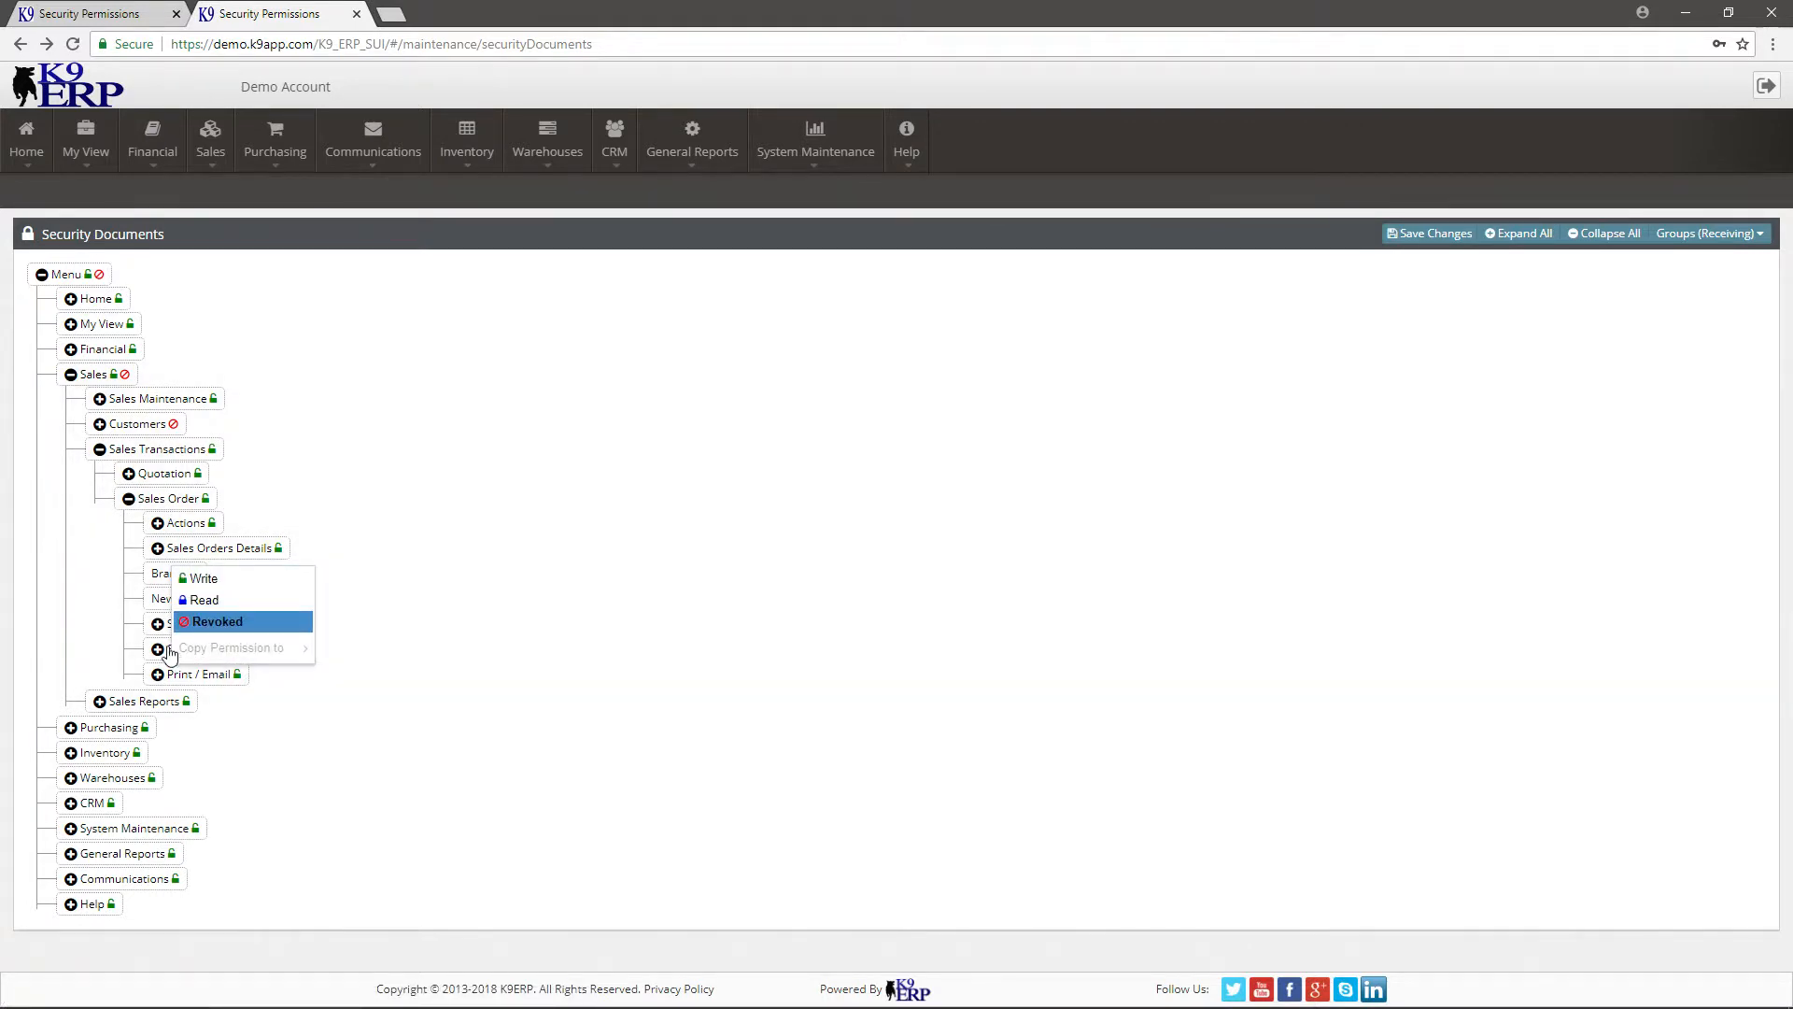
# - Expand Sales orders Form under Sales Order and examine its individual fields and subsections
pyautogui.click(157, 648)
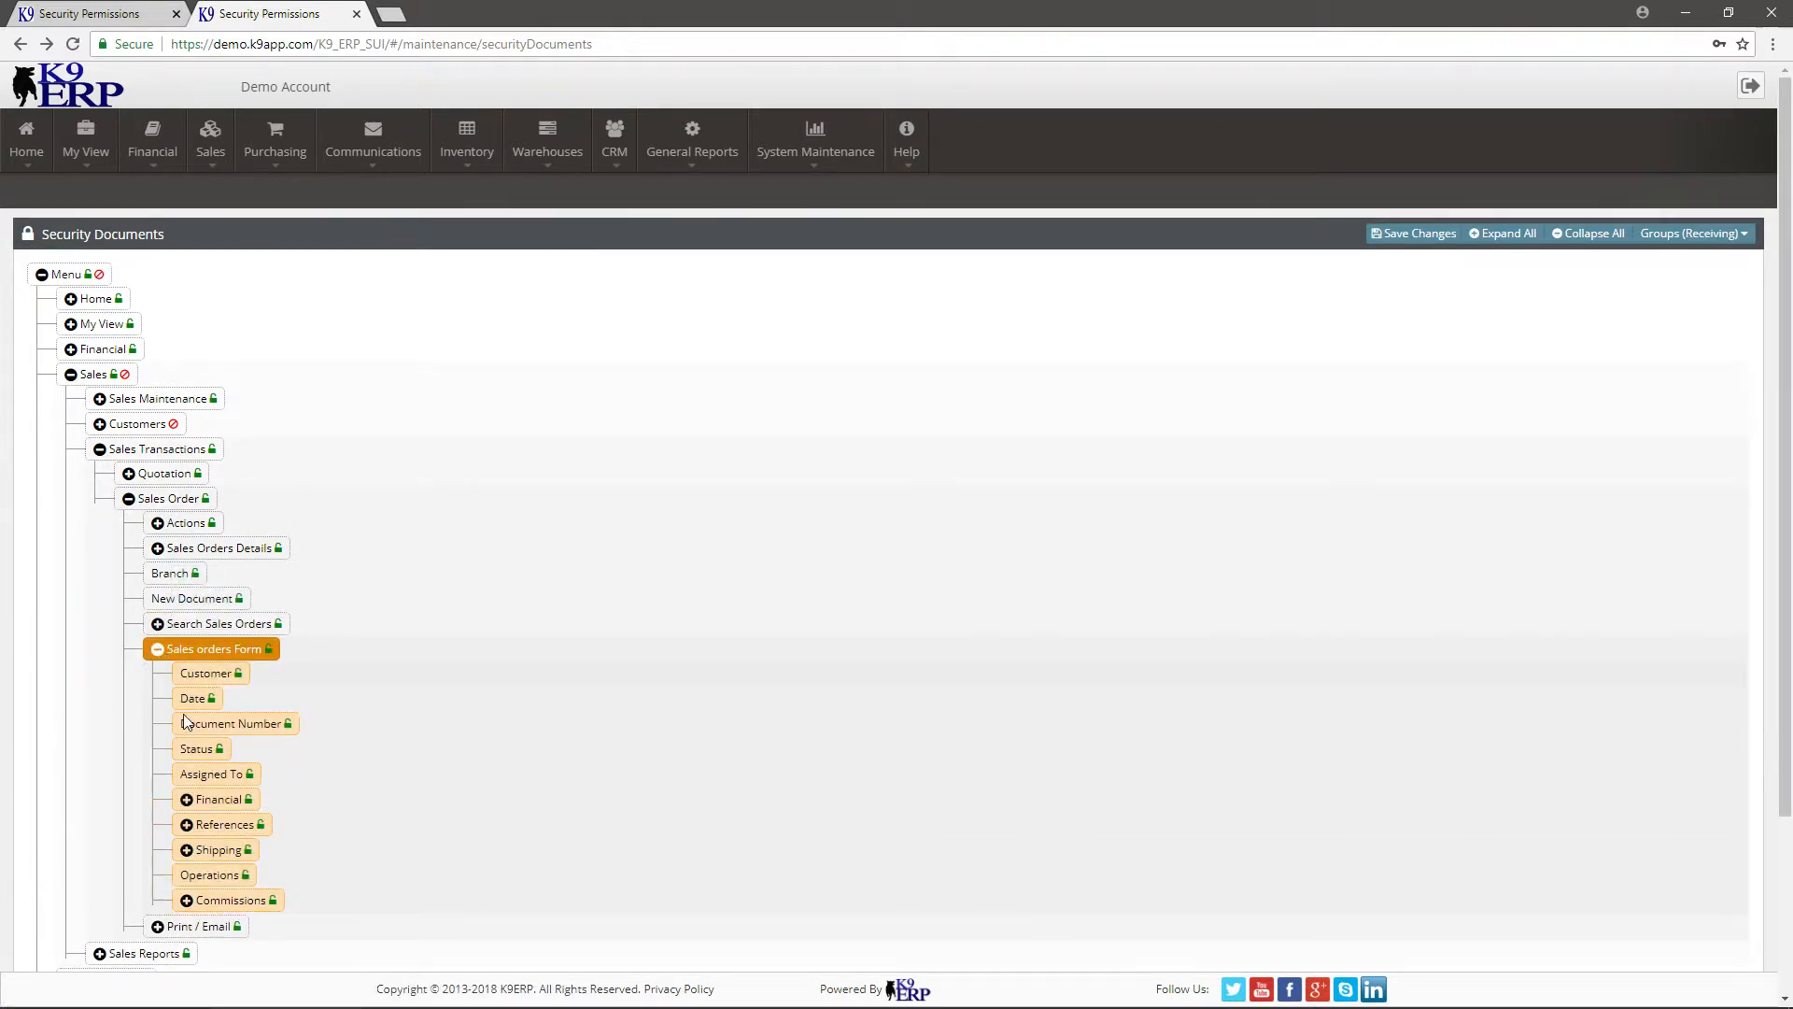
pyautogui.scroll(-1, 237, 755)
pyautogui.click(229, 756)
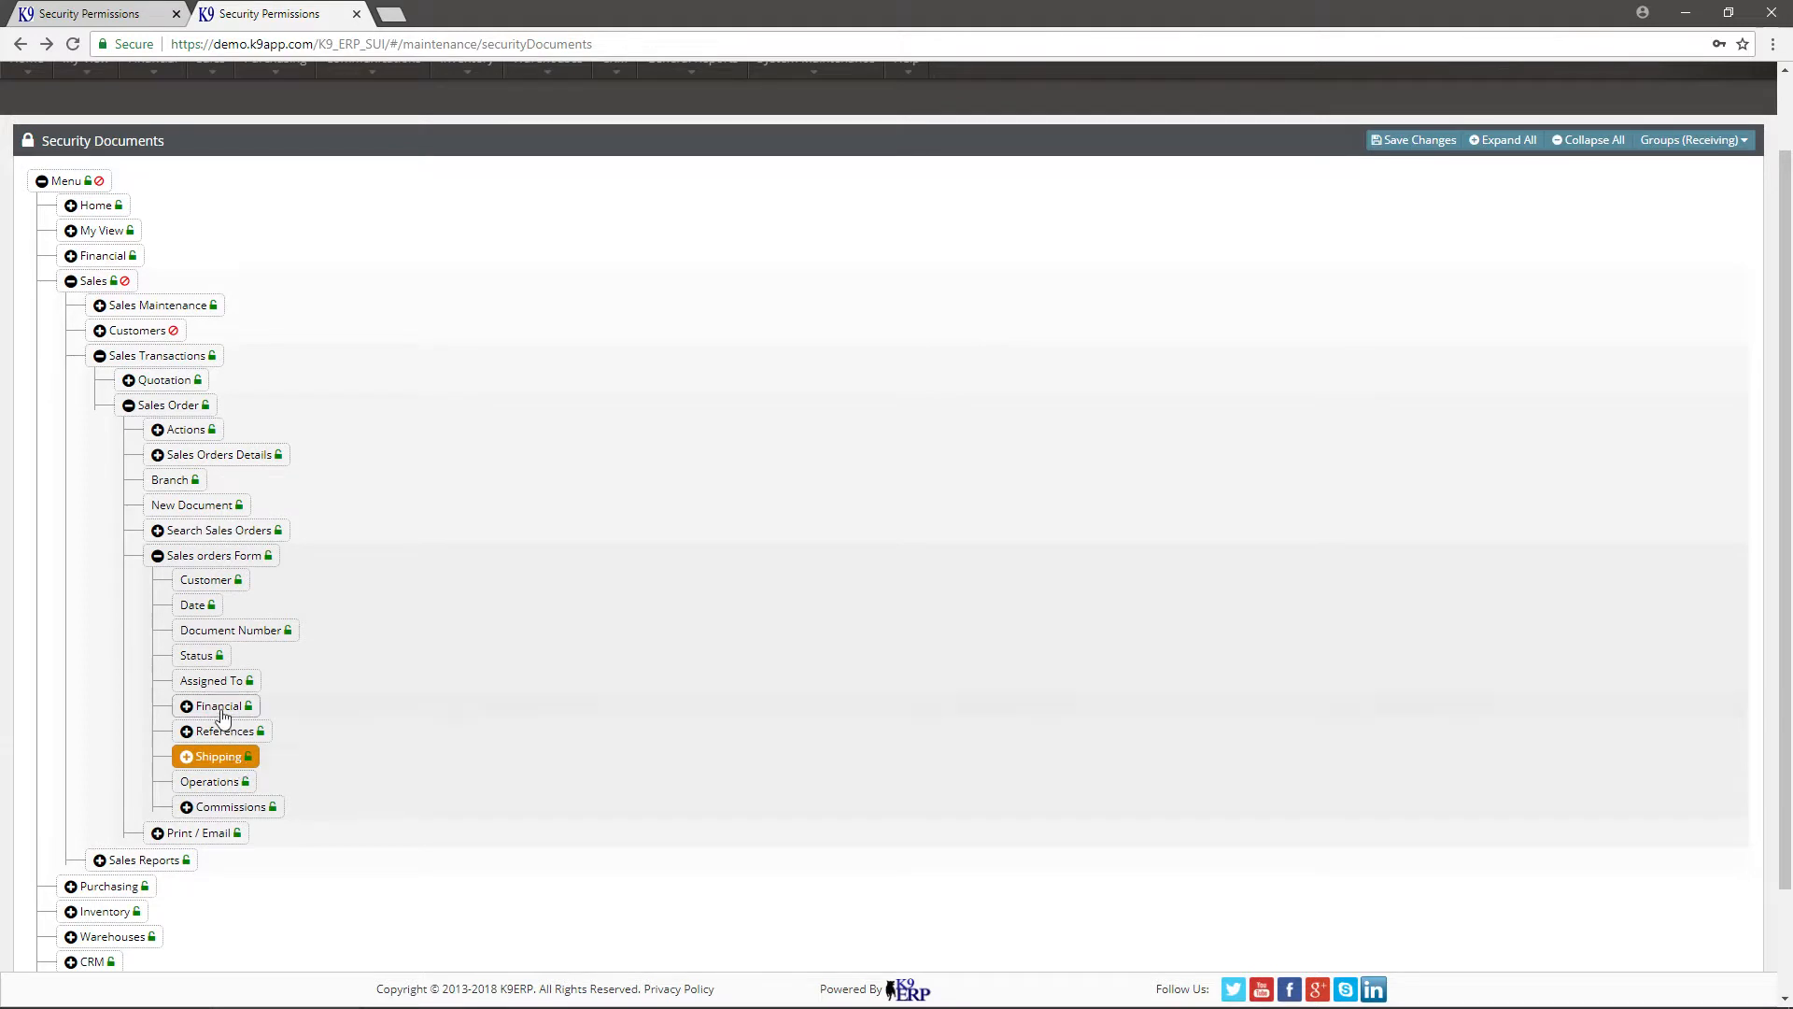
pyautogui.click(221, 715)
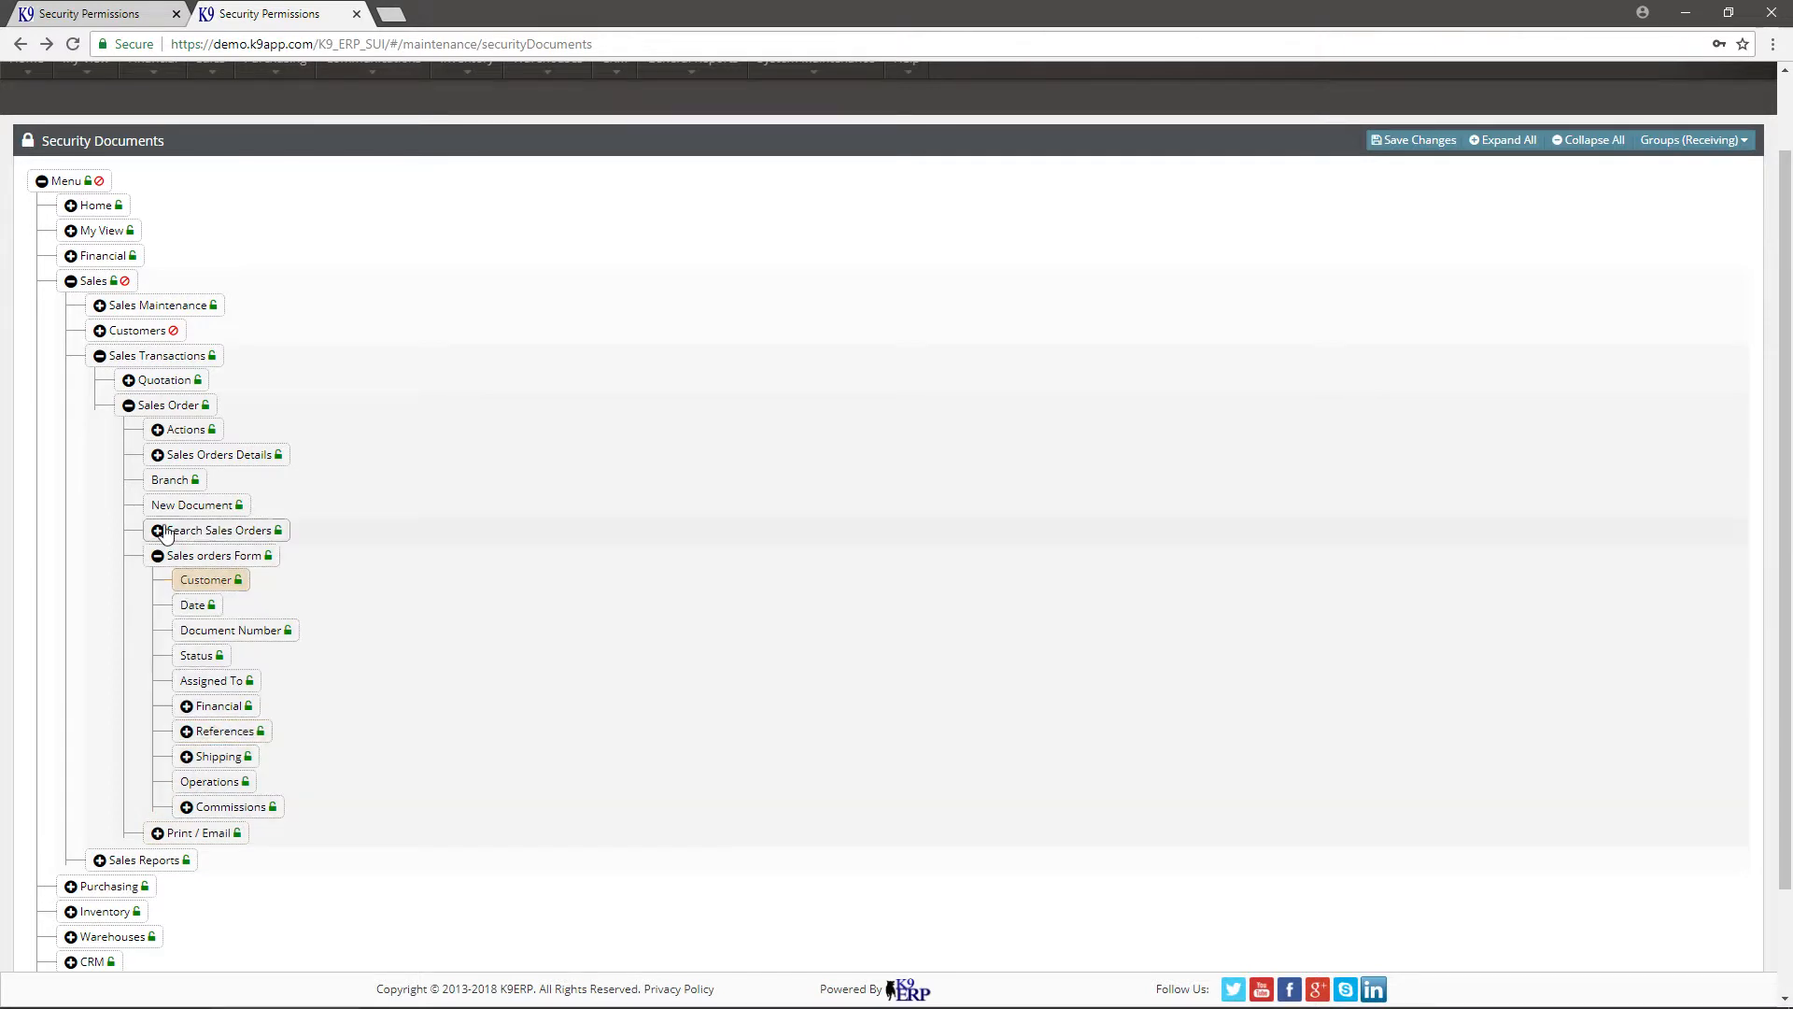
# - Under Sales Orders Details, expand Items and set the Unit Price permission to Read
pyautogui.click(157, 456)
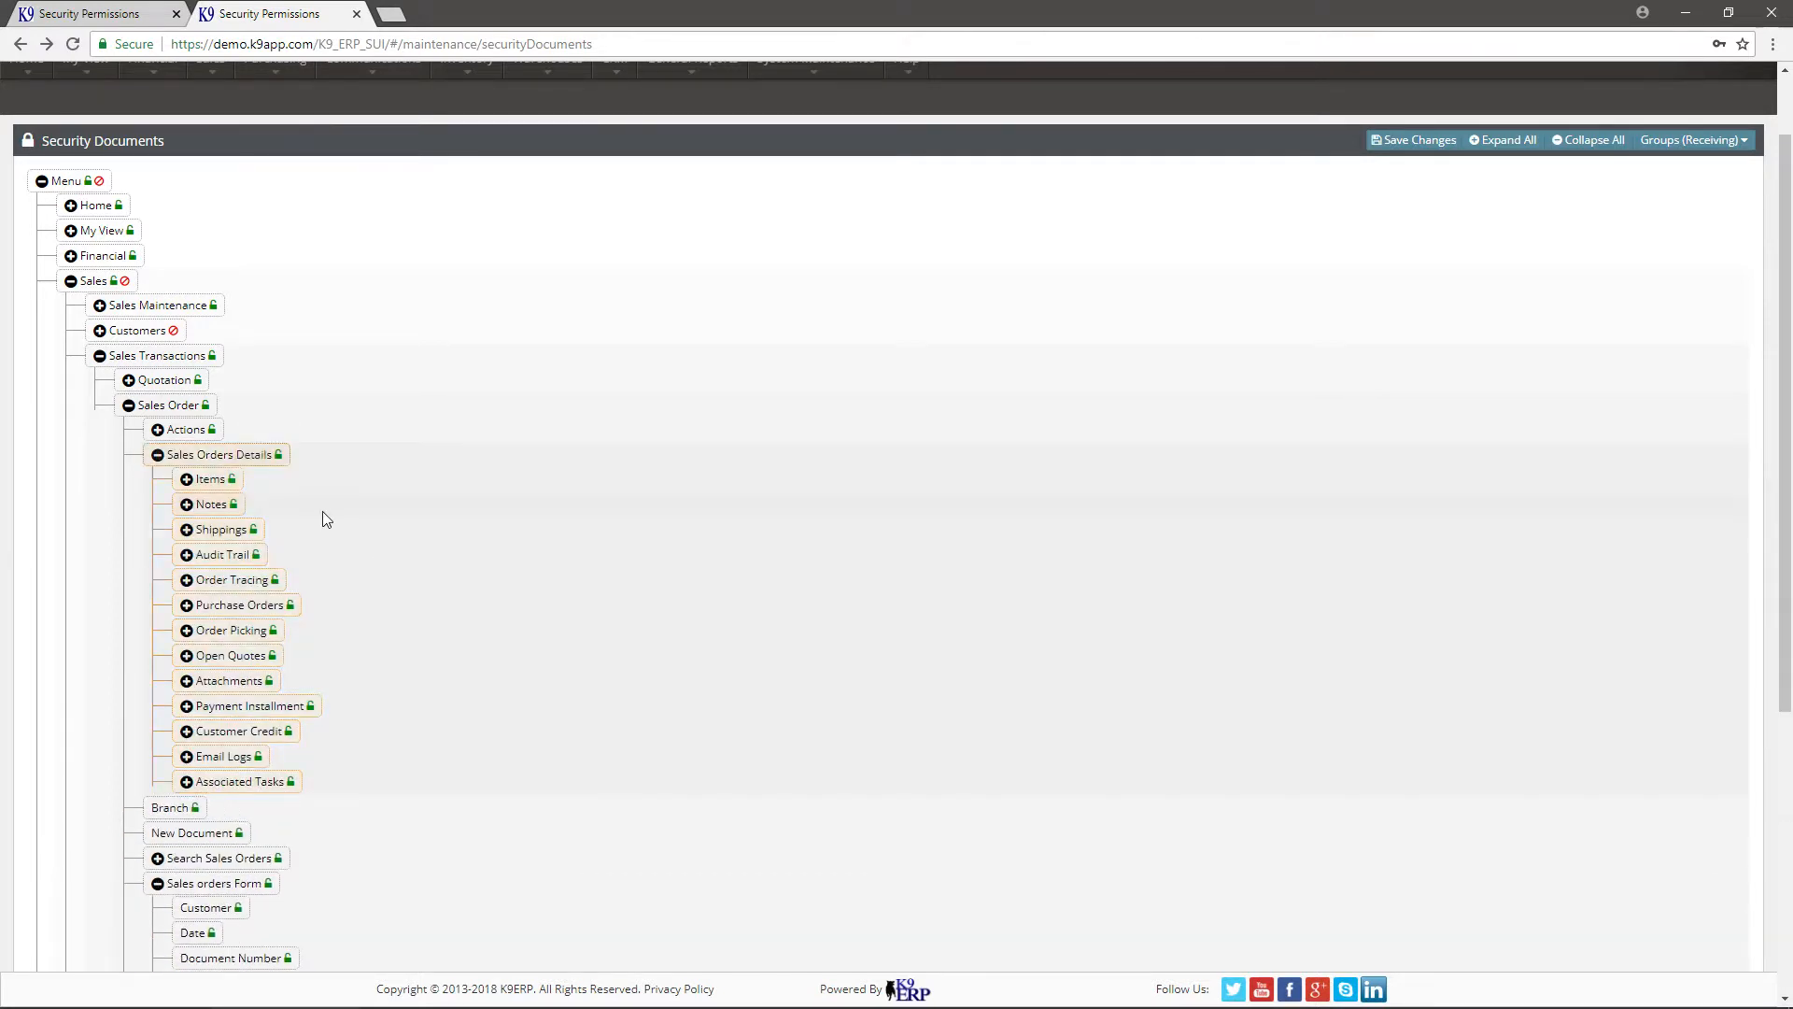
pyautogui.click(187, 478)
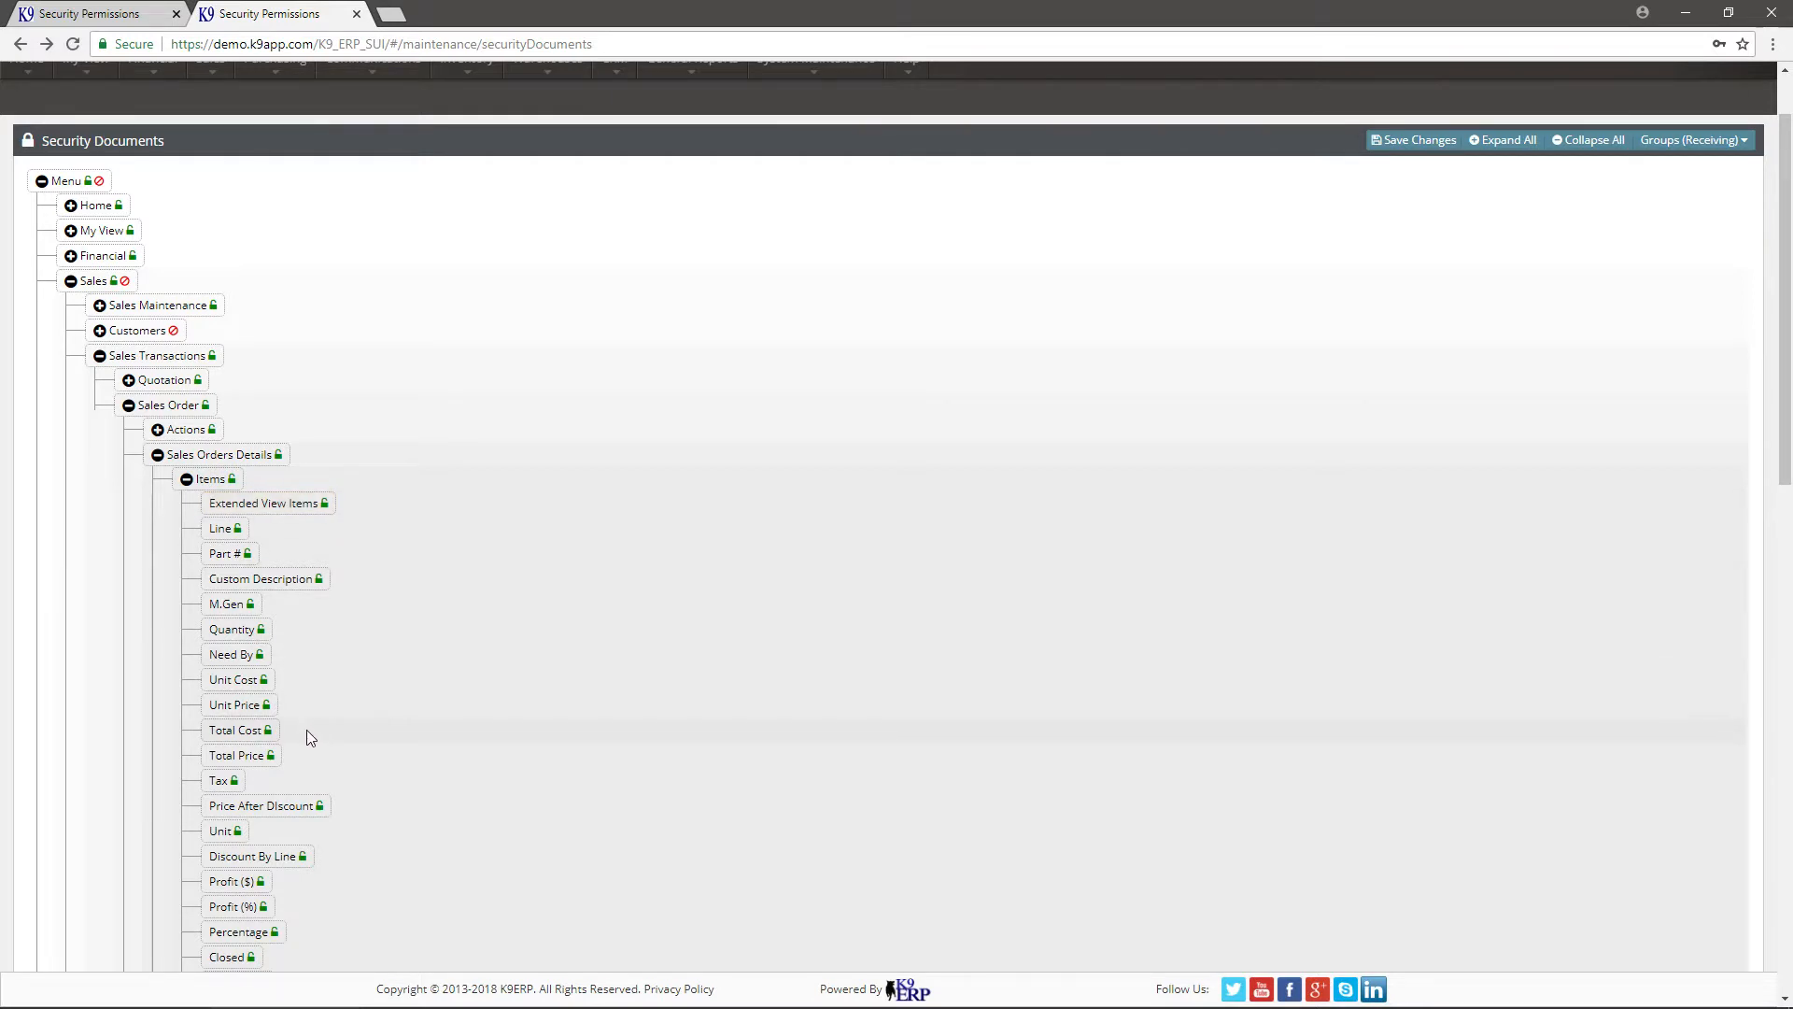
pyautogui.rightClick(241, 713)
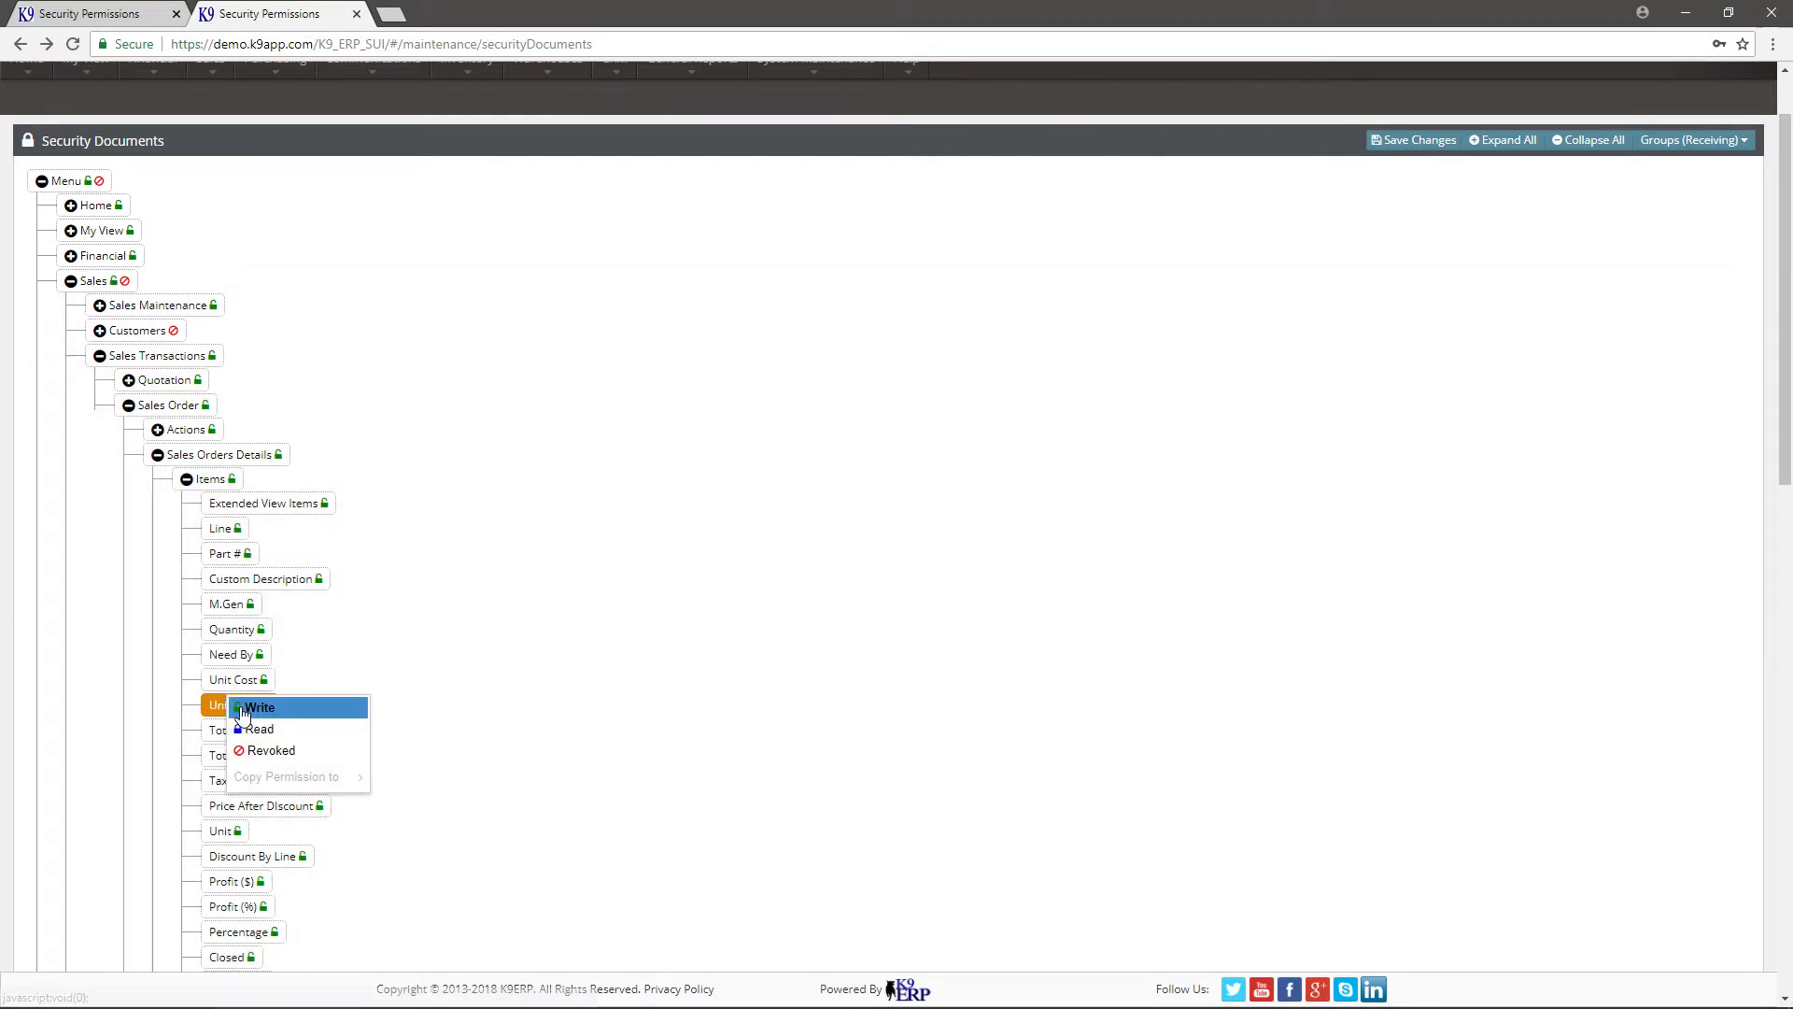
pyautogui.click(295, 730)
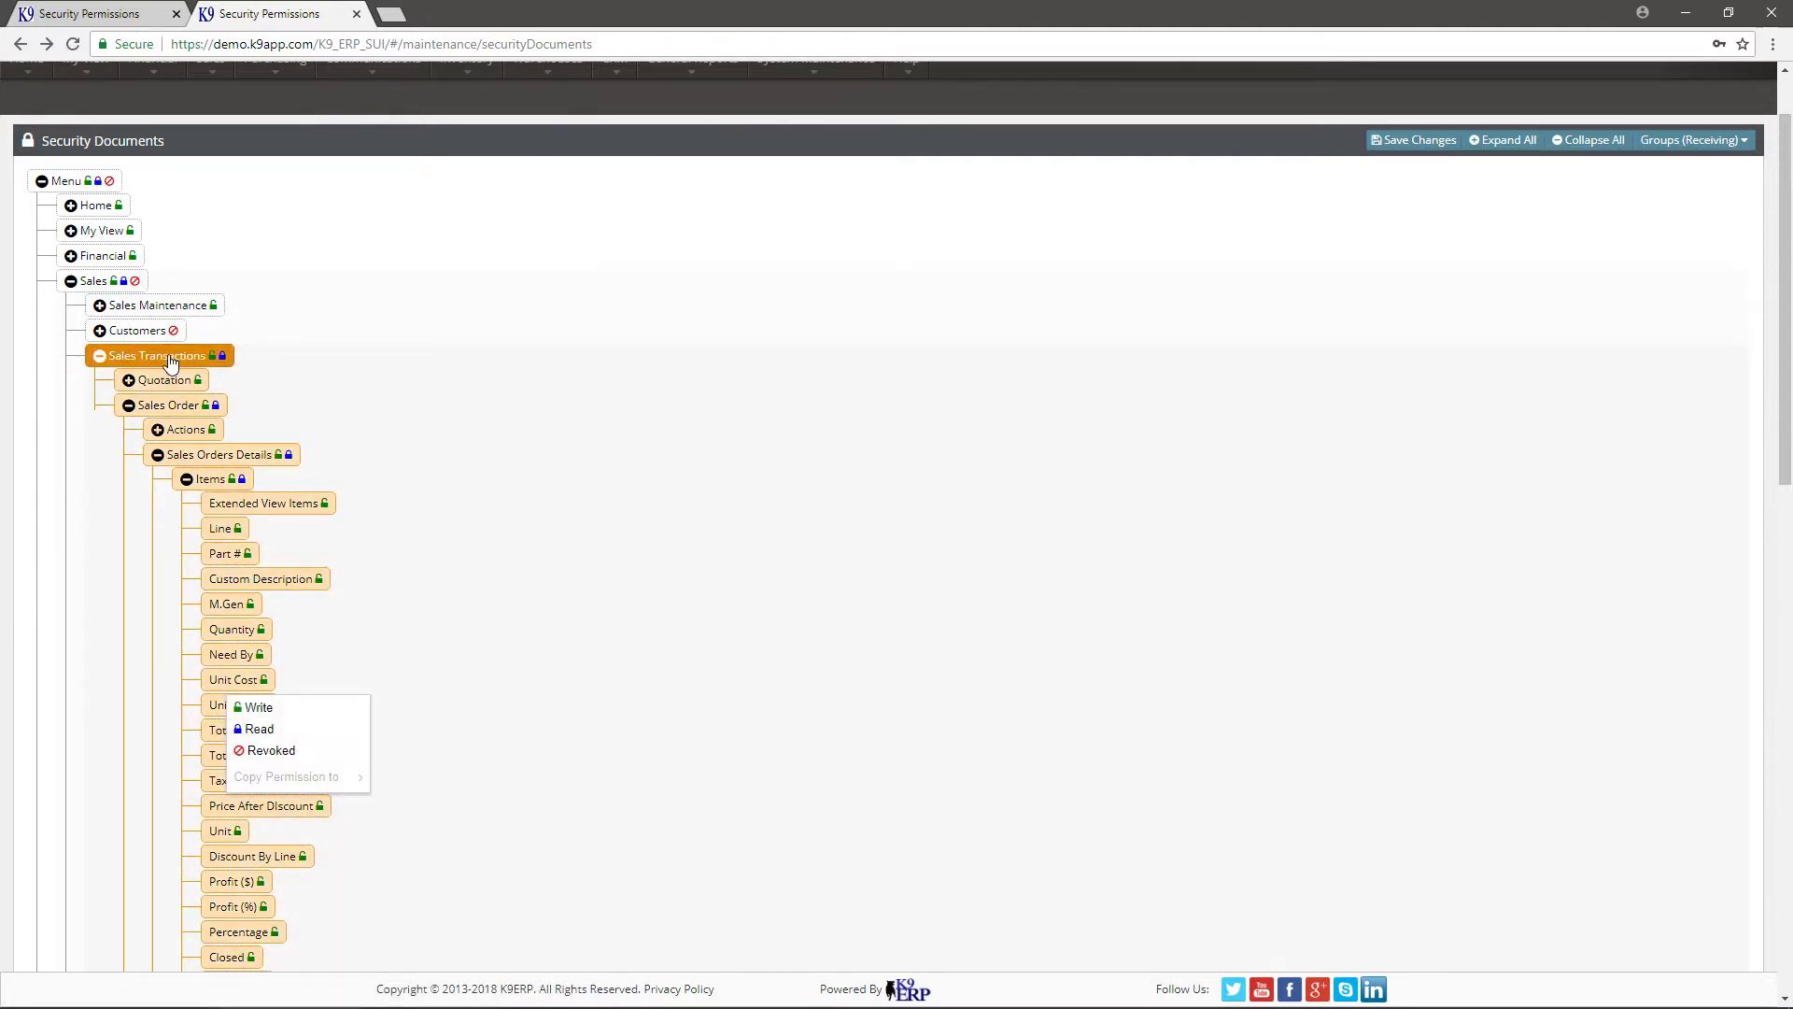
# - View the permission options available for the higher-level Sales Transactions, Sales and Menu nodes
pyautogui.rightClick(169, 364)
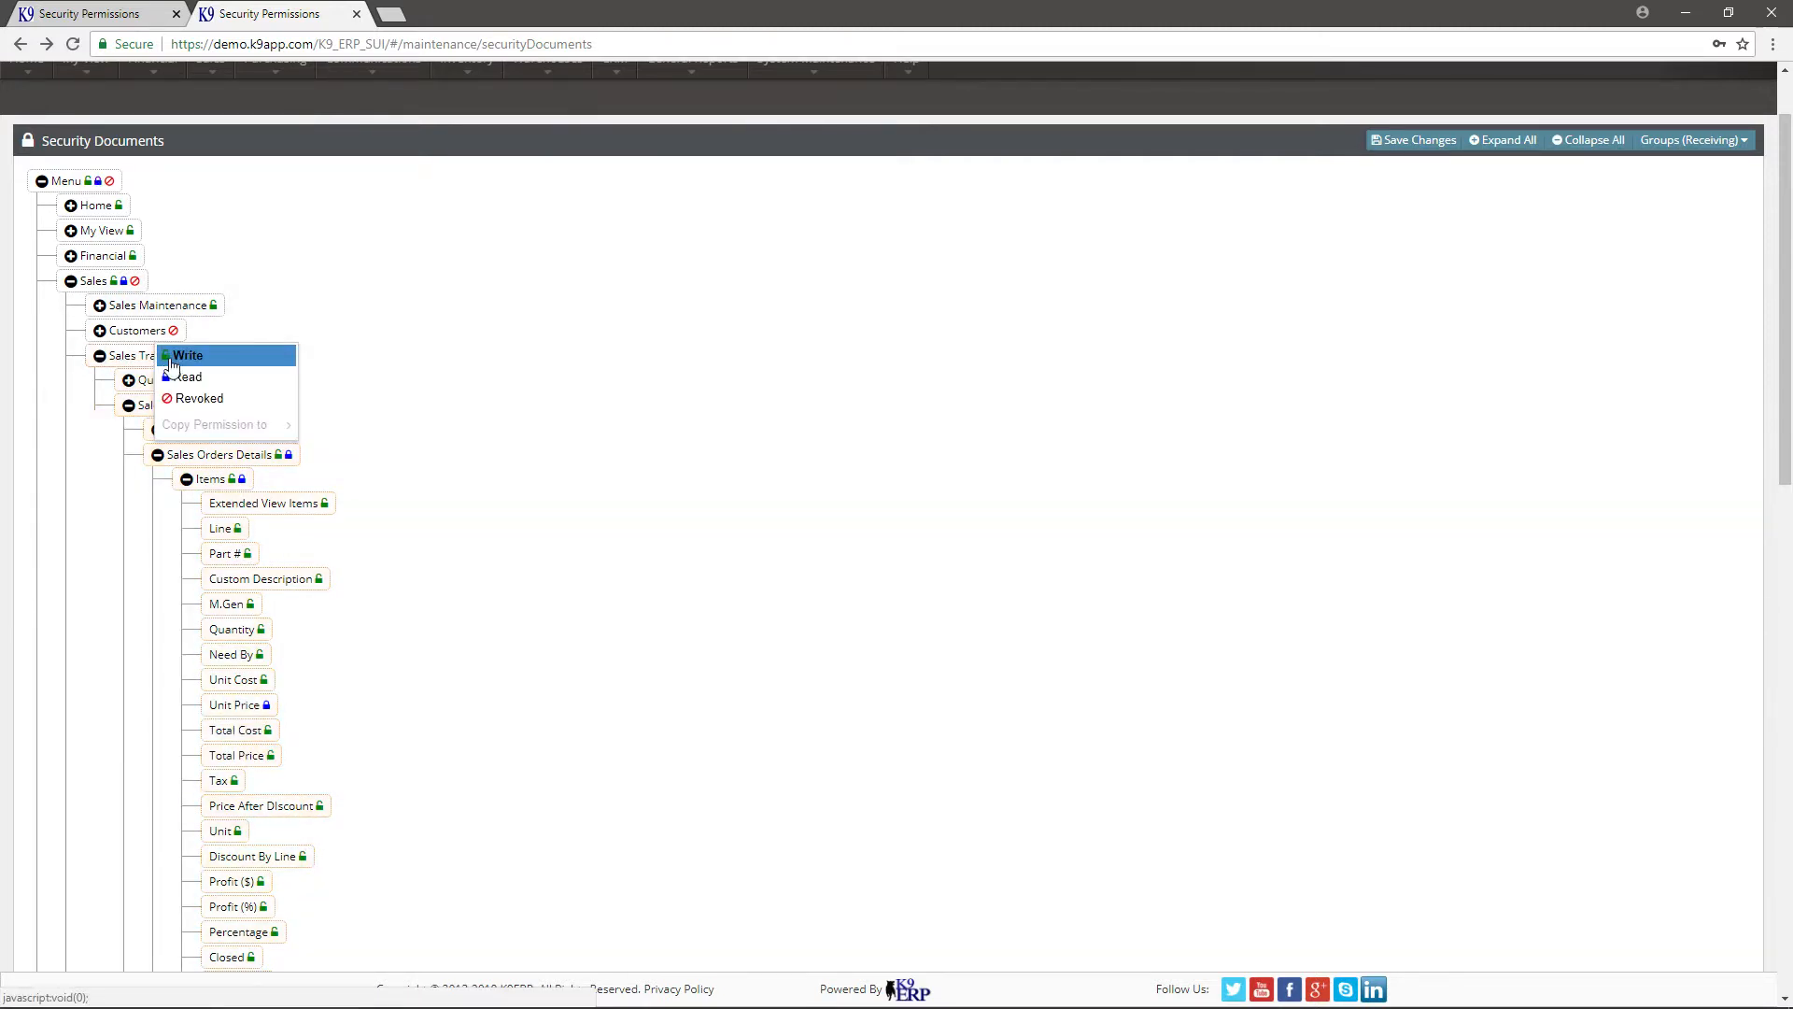
pyautogui.rightClick(123, 307)
pyautogui.rightClick(95, 283)
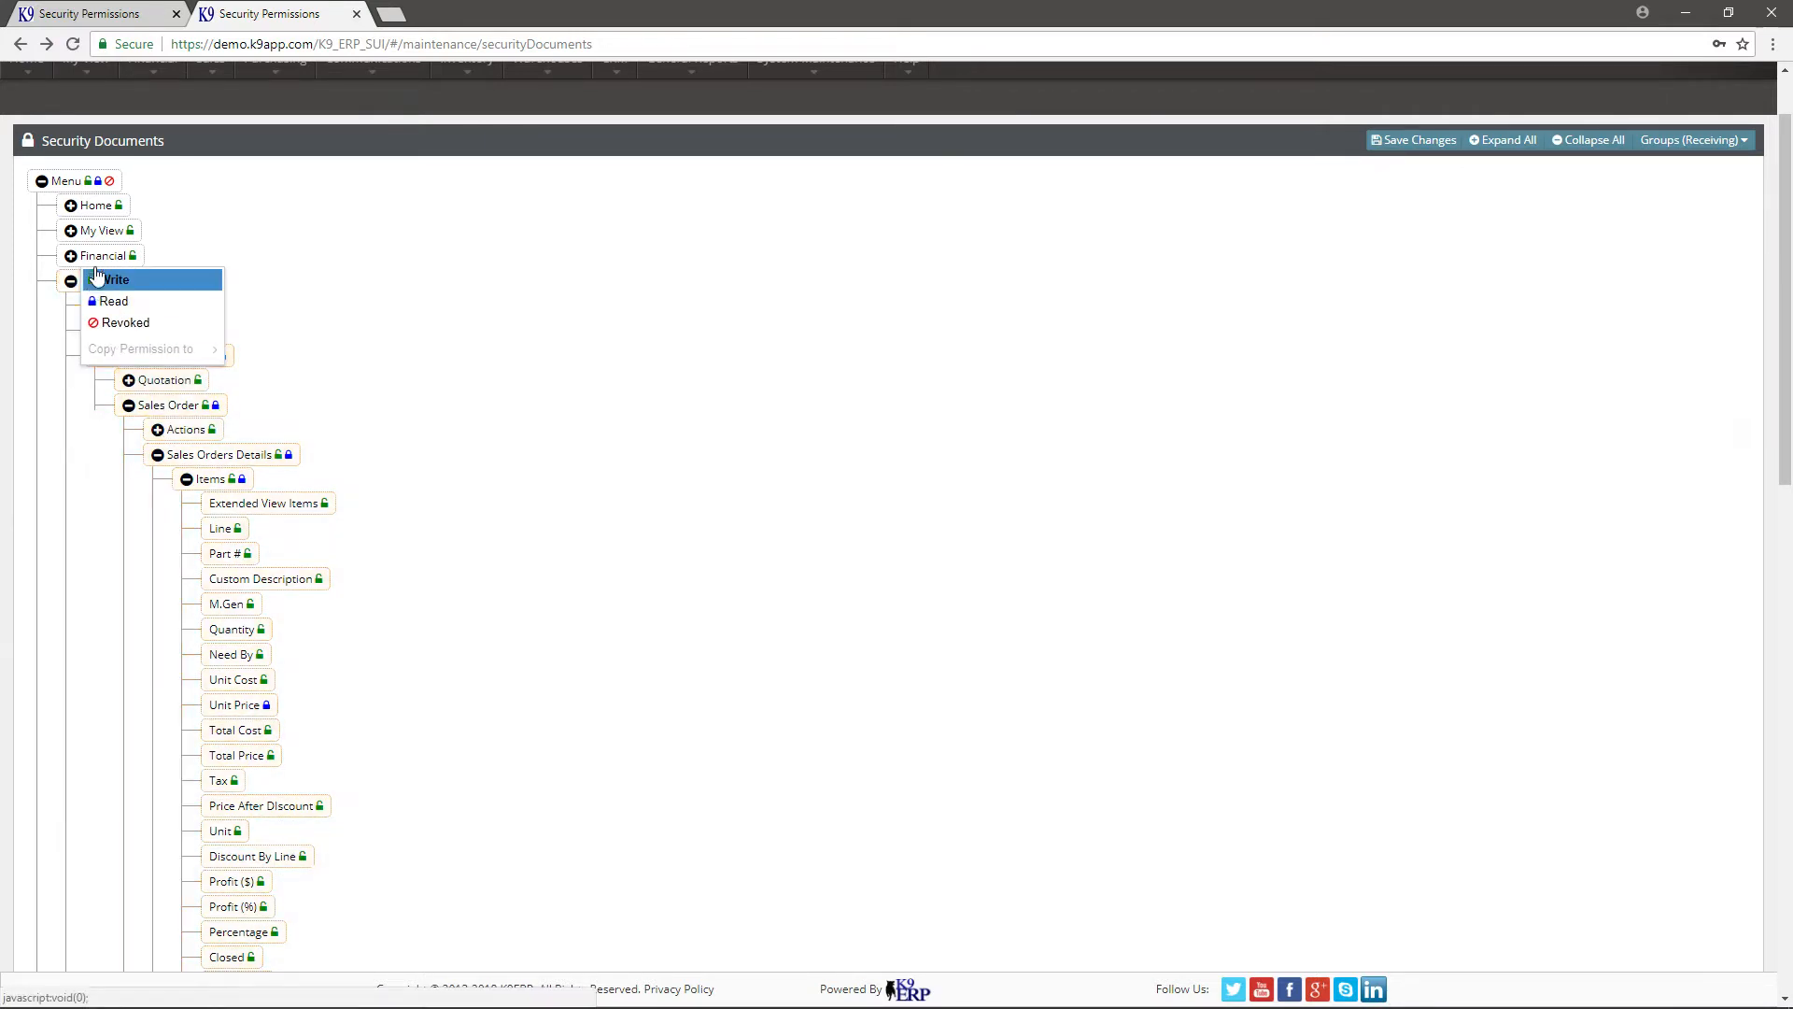
pyautogui.rightClick(94, 185)
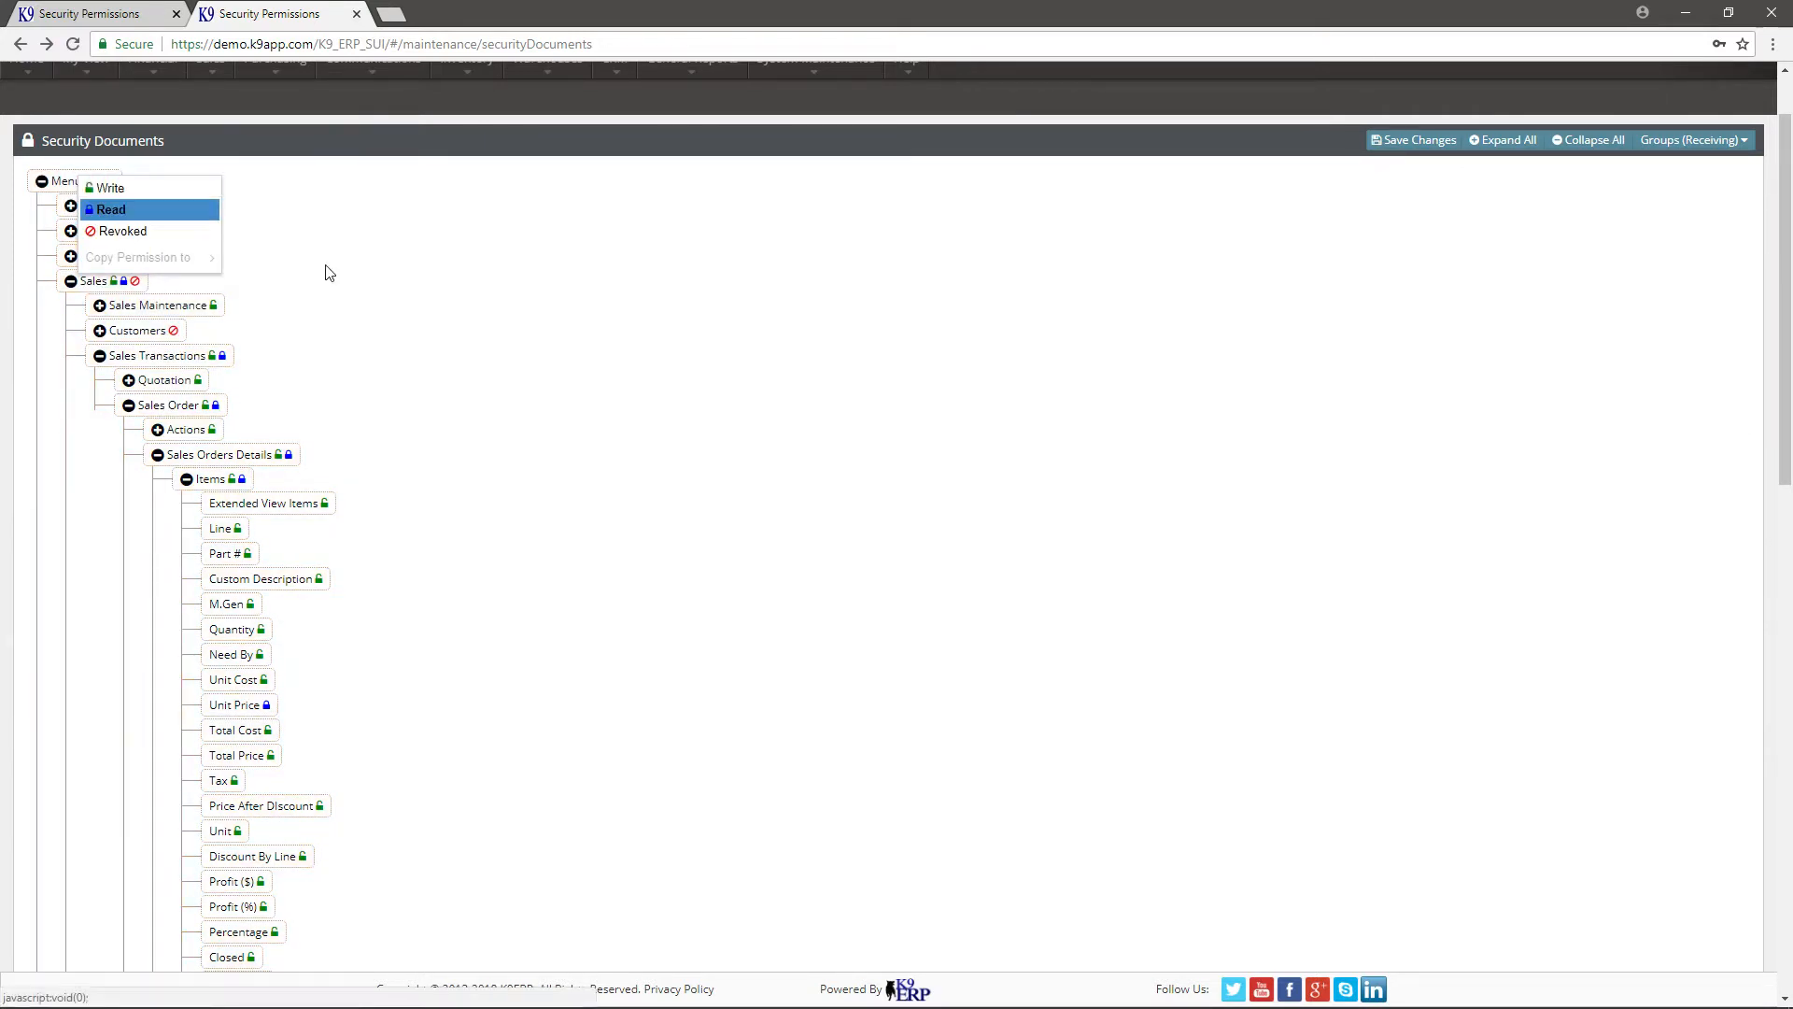
pyautogui.scroll(-1, 618, 403)
pyautogui.scroll(2, 618, 405)
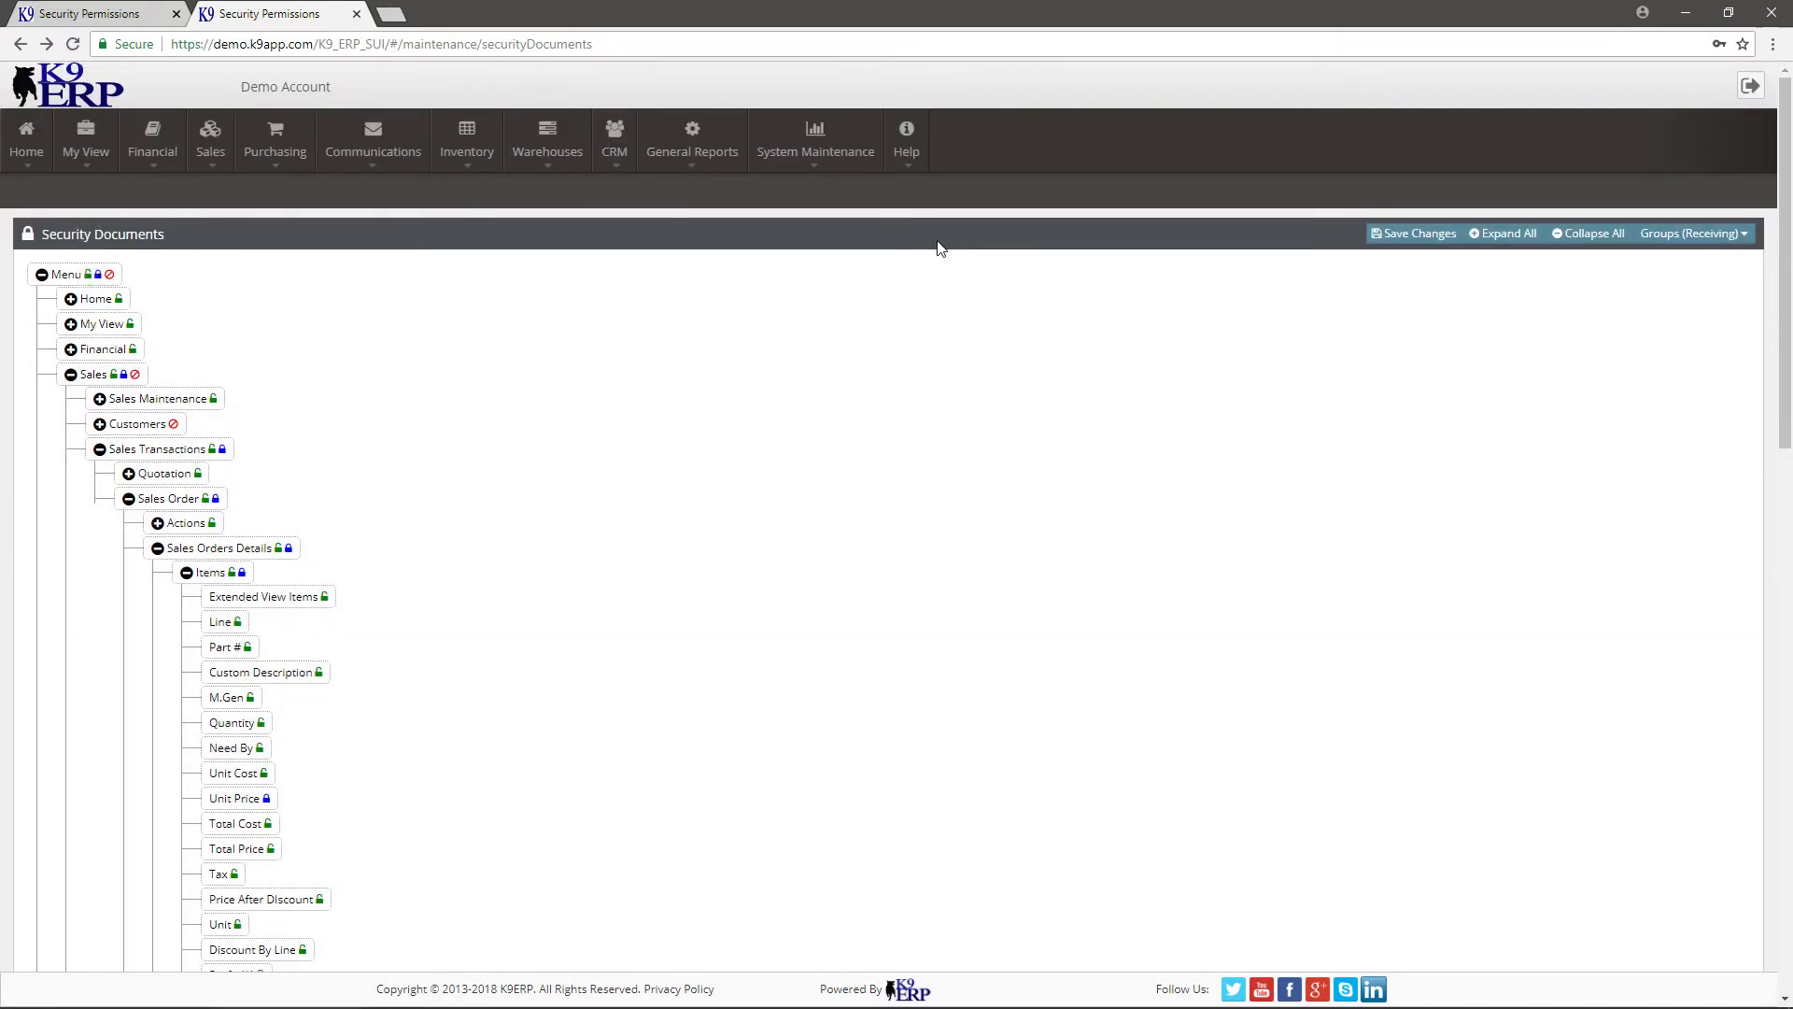
# - Open System Configuration and review the Security Level choices in the General settings, keeping Basic Security
pyautogui.click(823, 163)
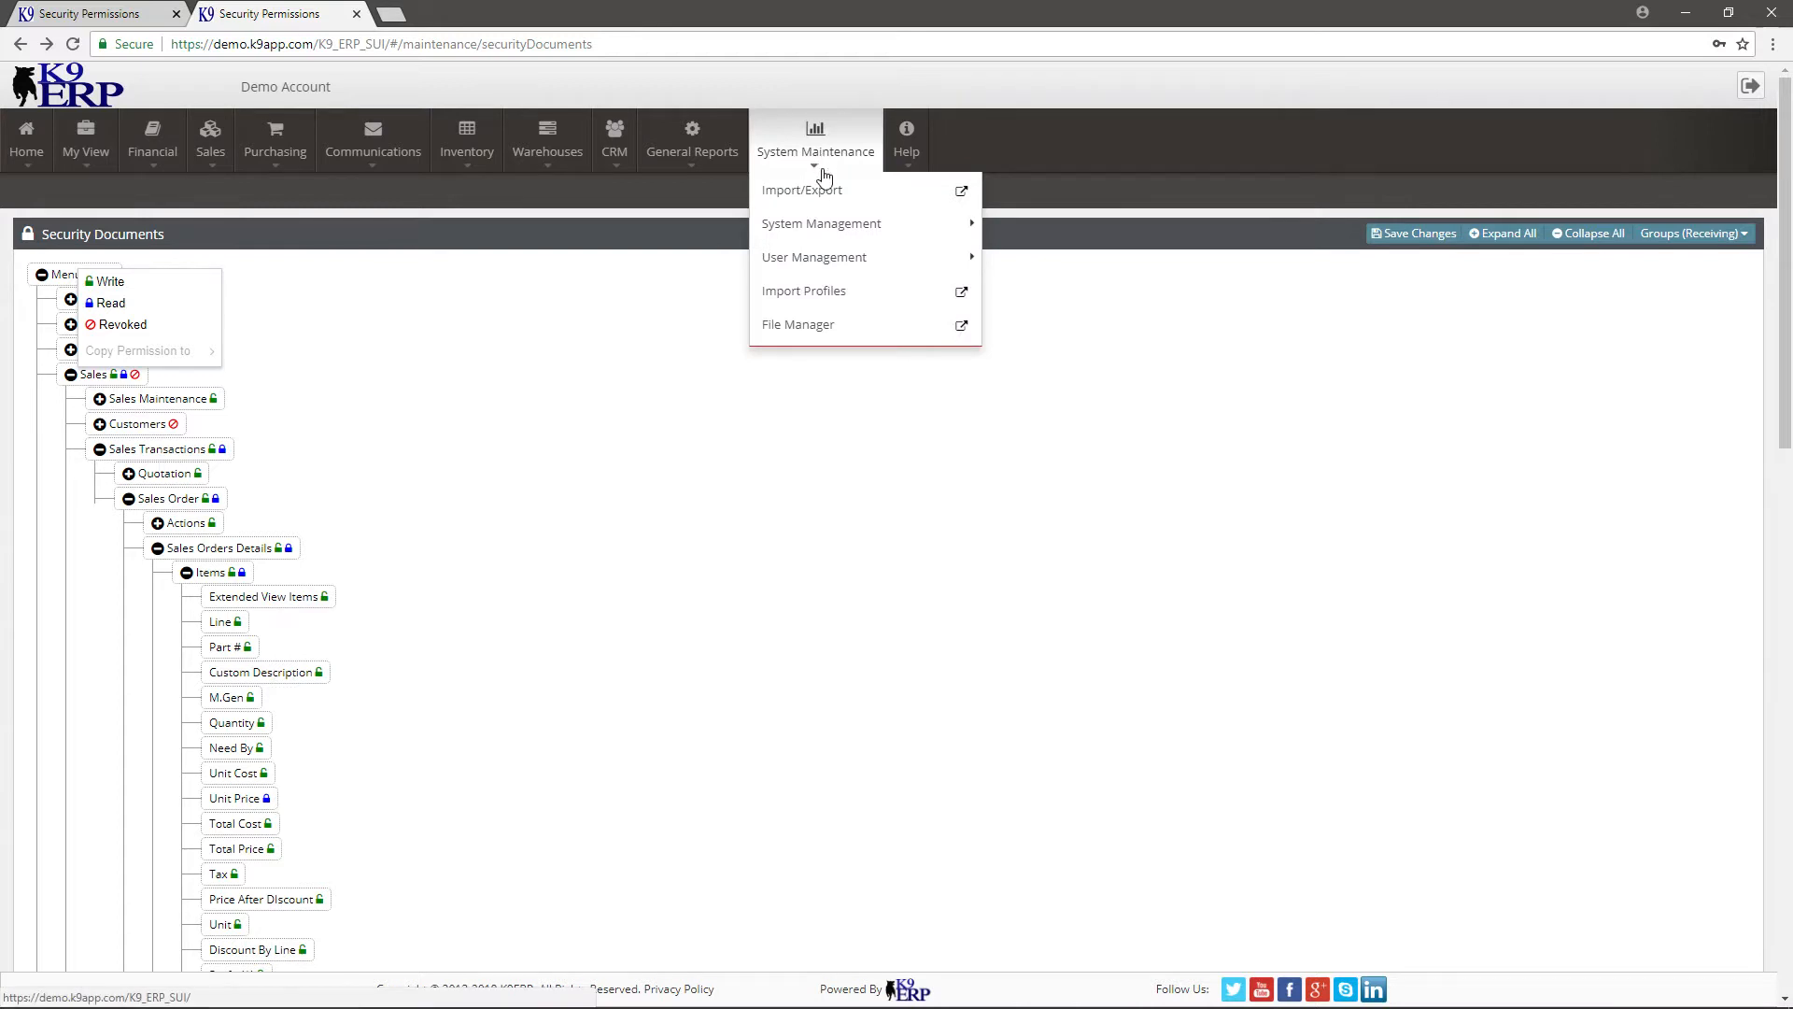
pyautogui.moveTo(822, 224)
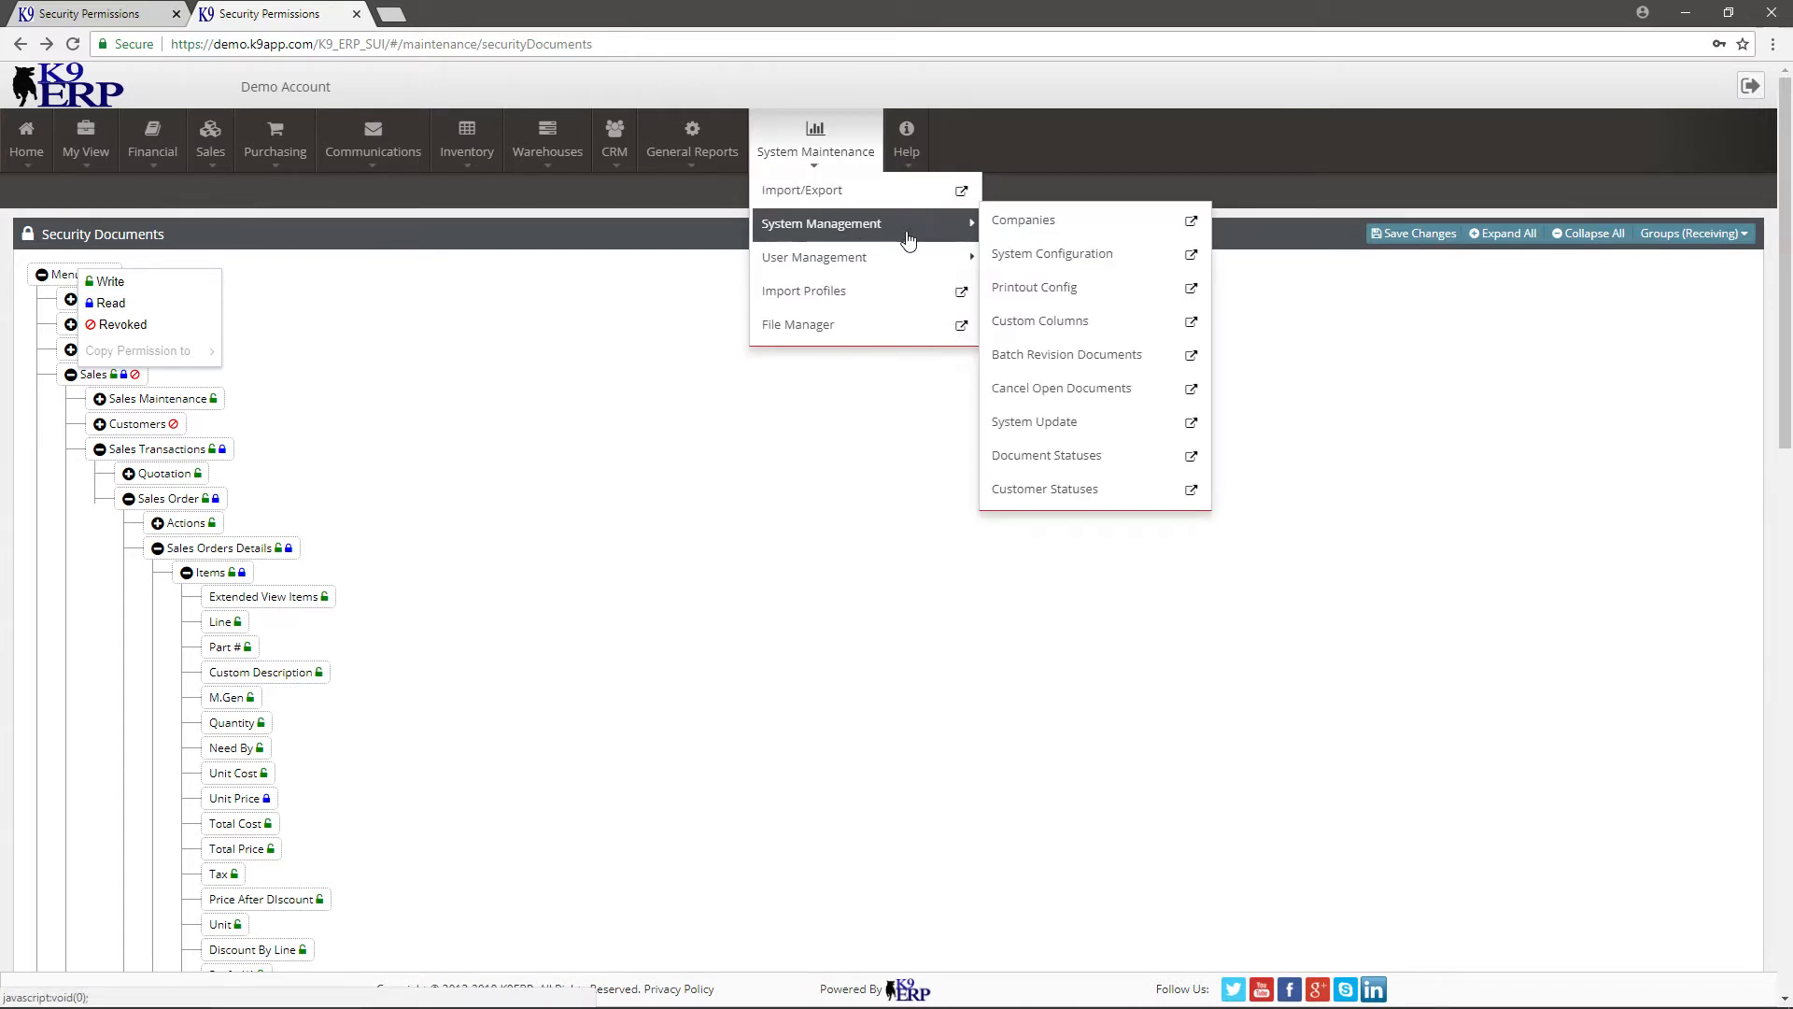
pyautogui.click(1096, 257)
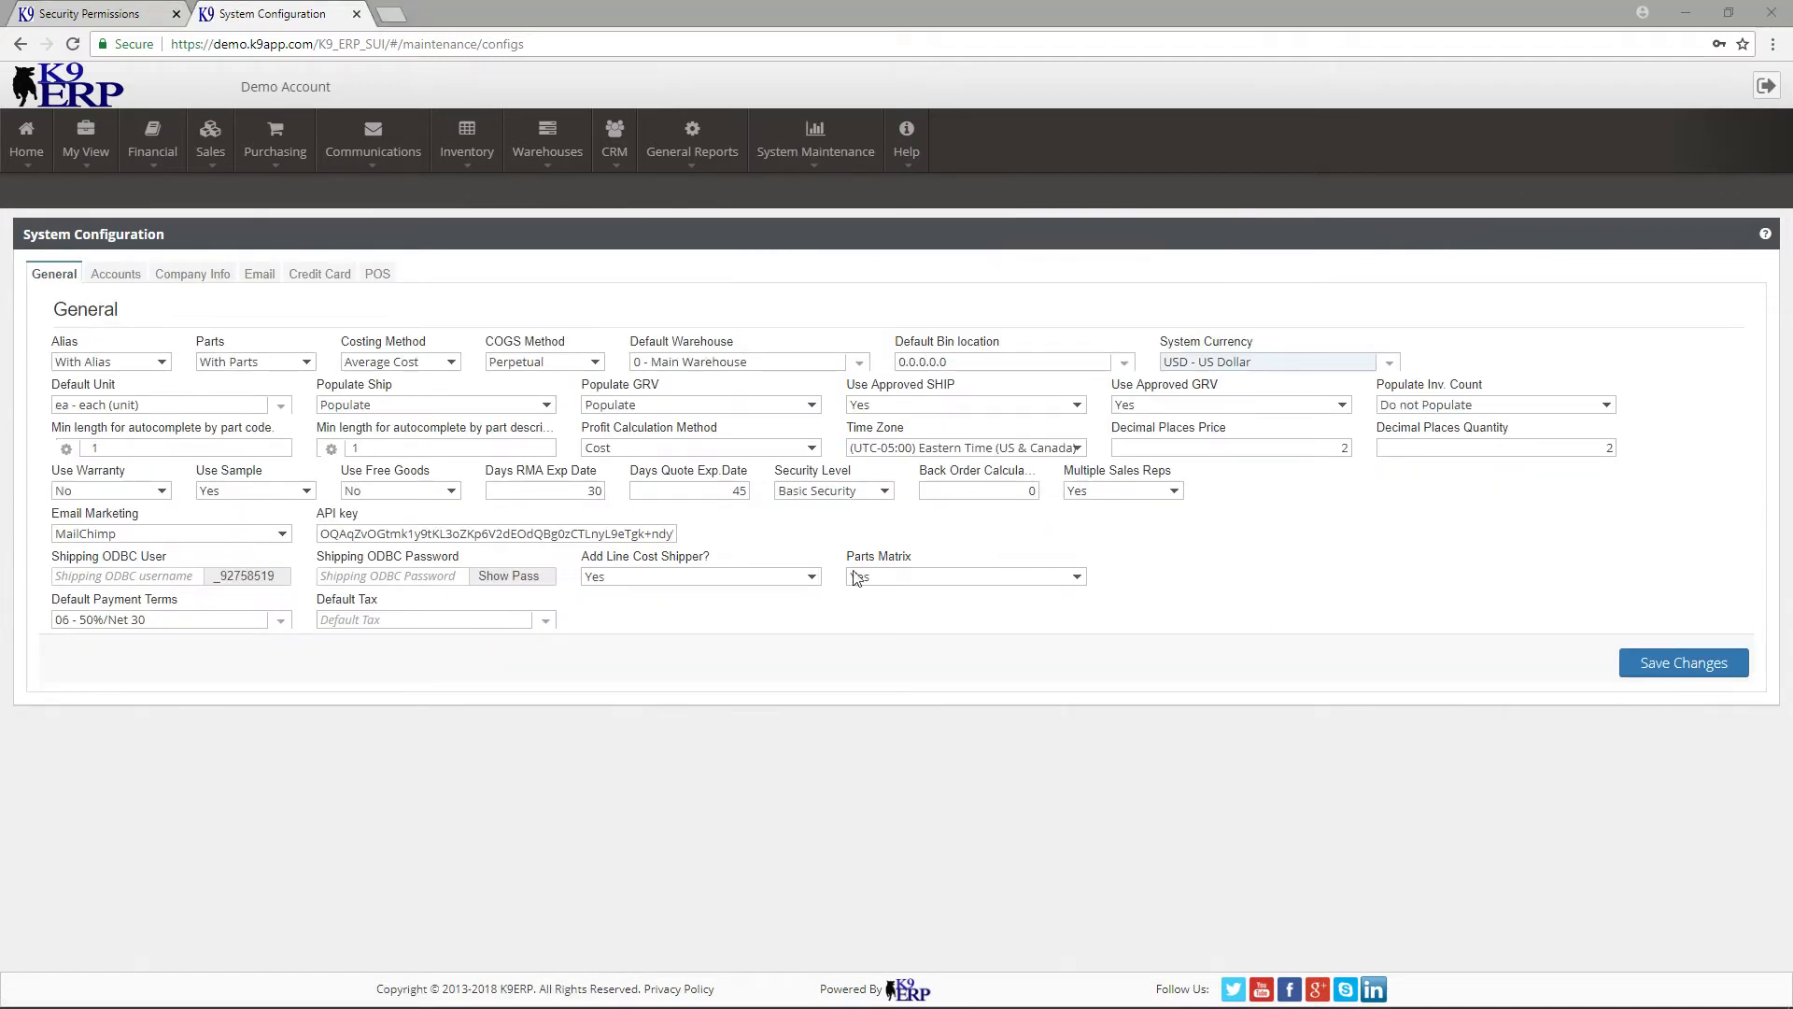
pyautogui.click(852, 492)
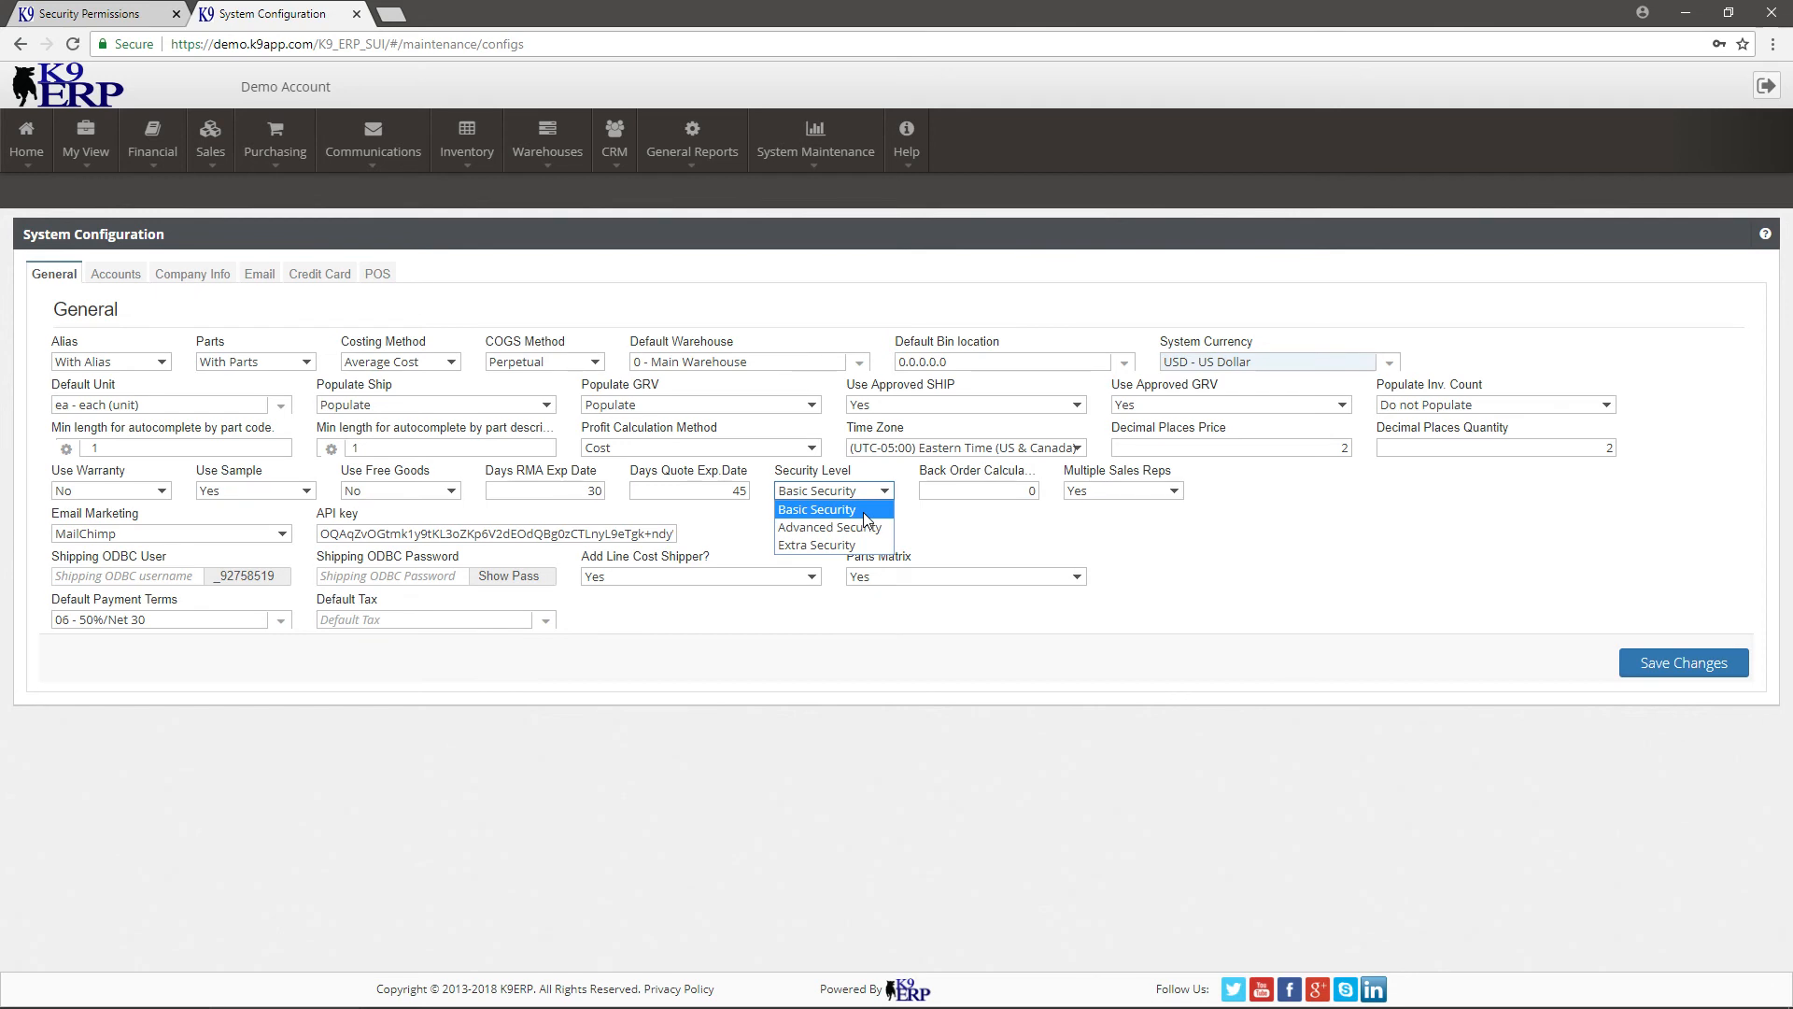
pyautogui.click(1314, 564)
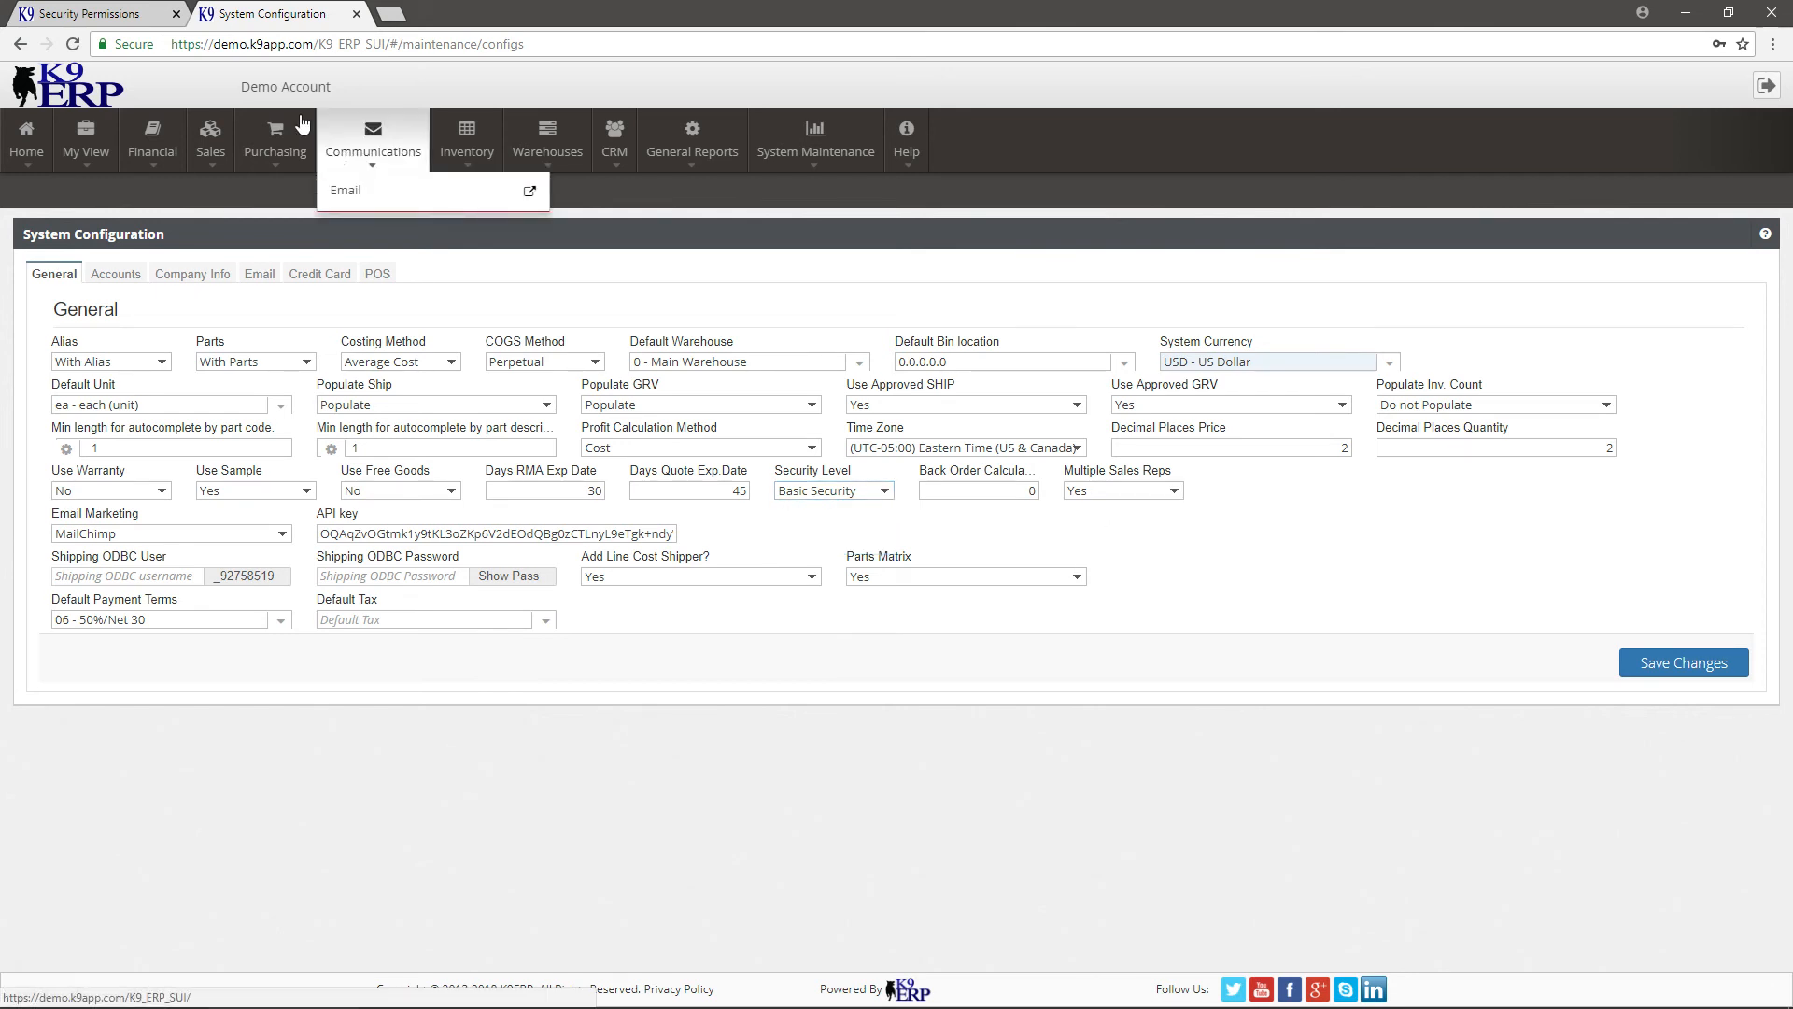
pyautogui.click(98, 13)
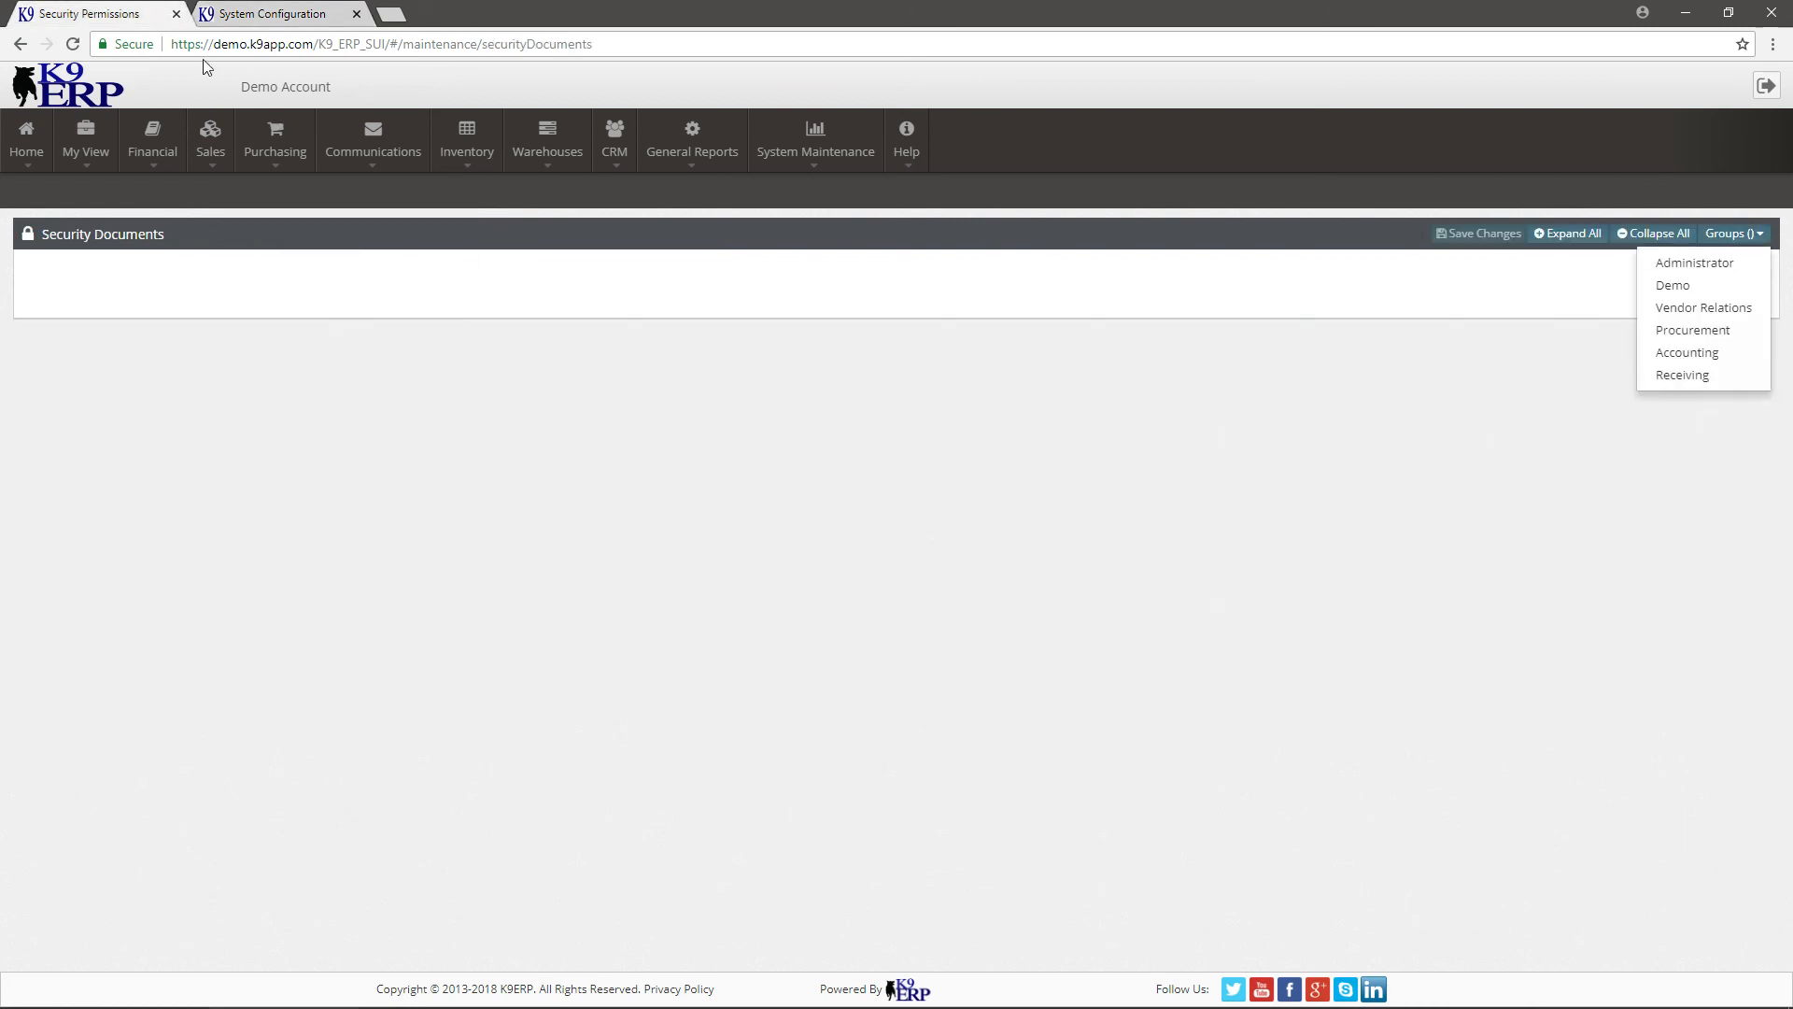
pyautogui.click(313, 12)
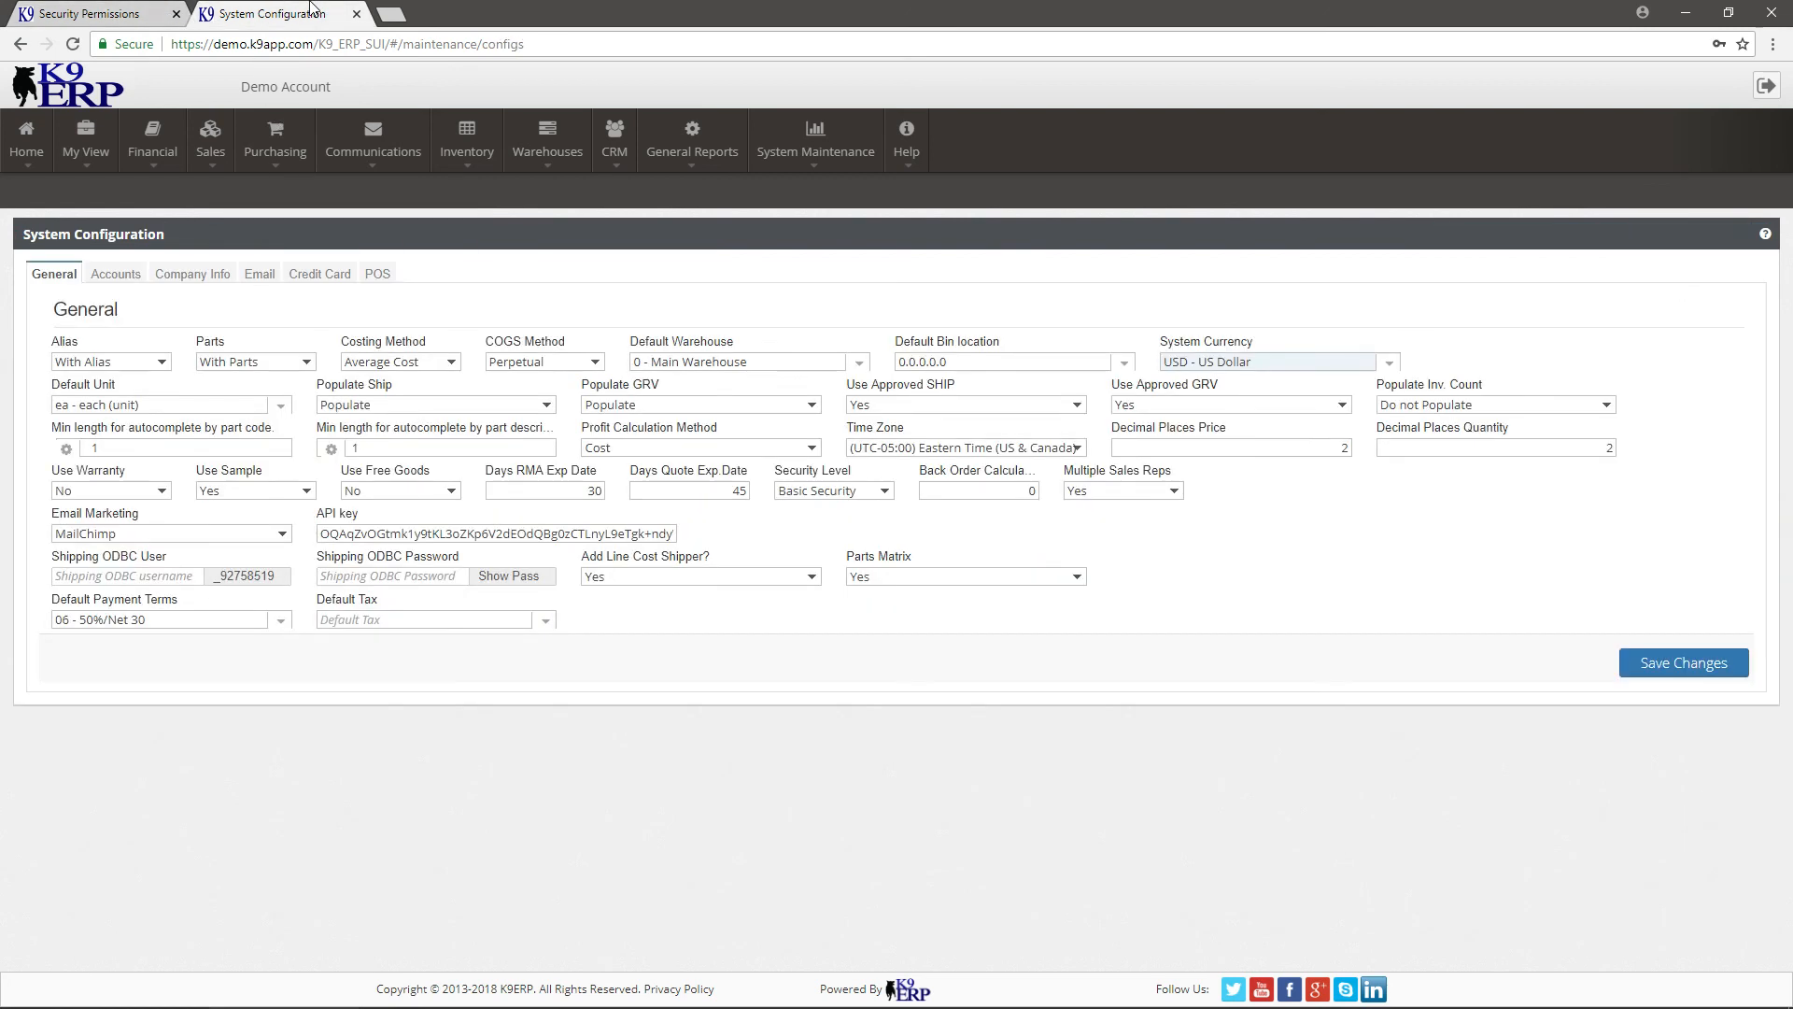